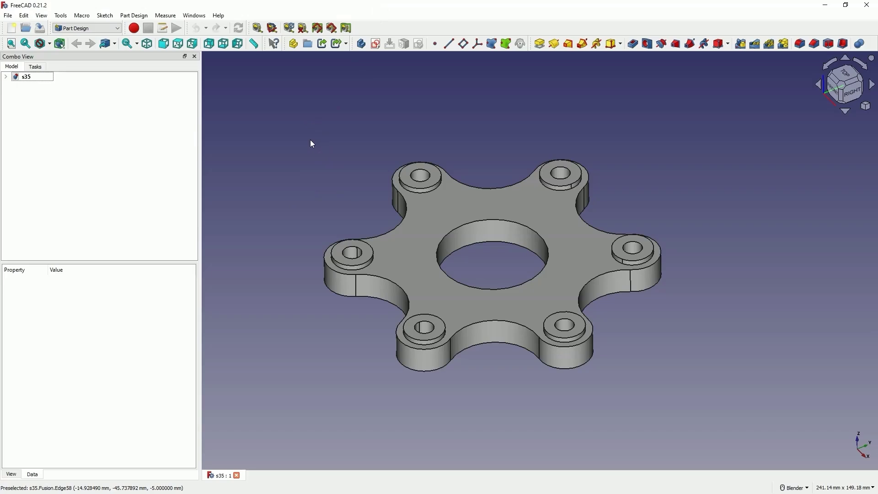
# - Create a new document and open a Part Design sketch on the XY base plane
pyautogui.click(324, 143)
pyautogui.click(524, 260)
pyautogui.click(399, 129)
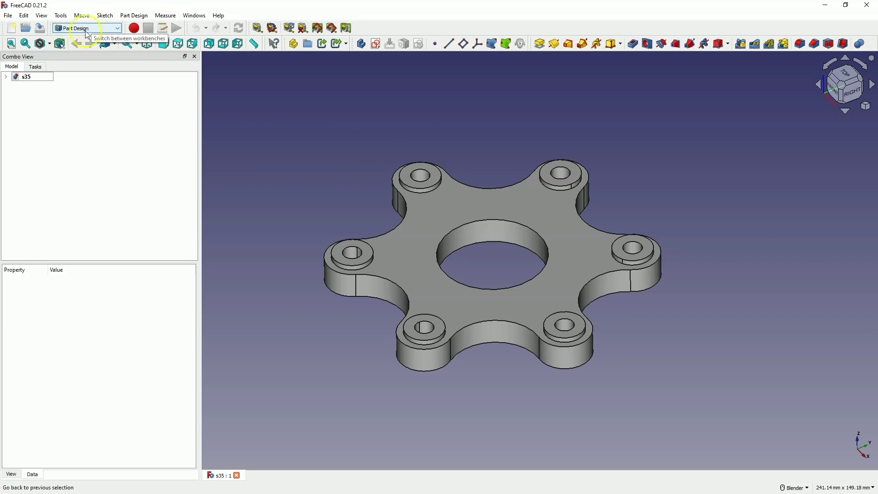
pyautogui.click(13, 33)
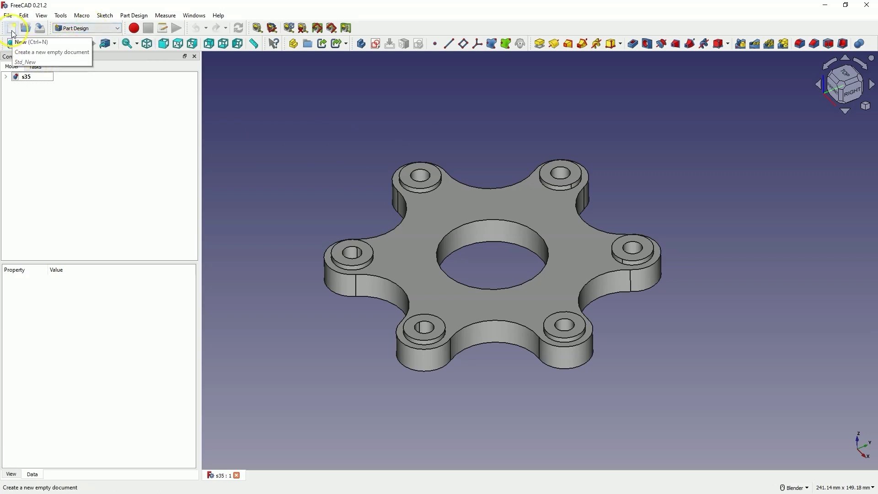
pyautogui.click(12, 28)
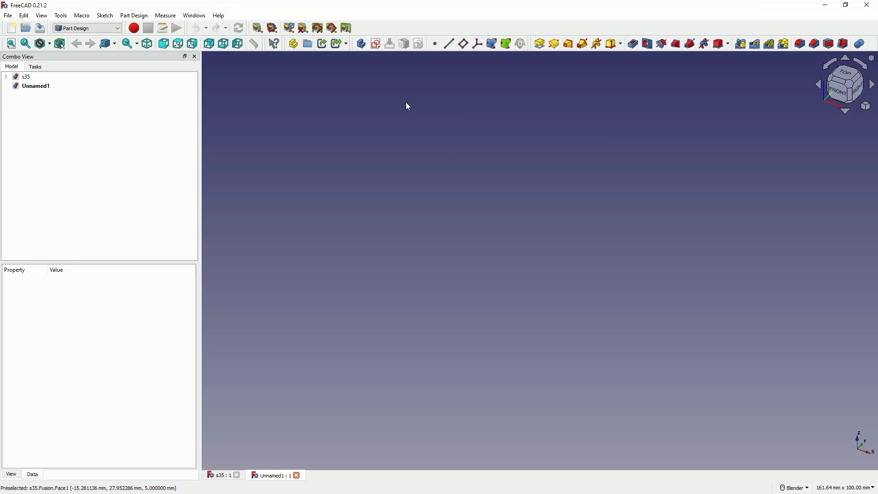
pyautogui.click(376, 45)
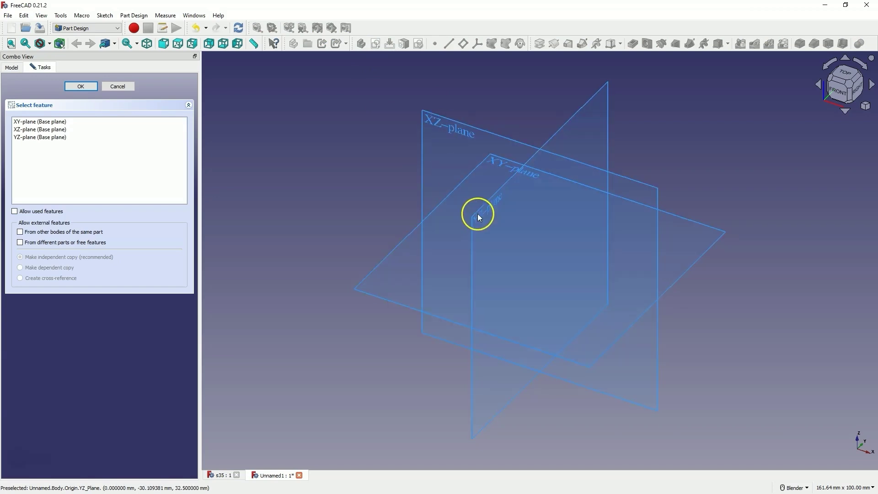
pyautogui.click(499, 167)
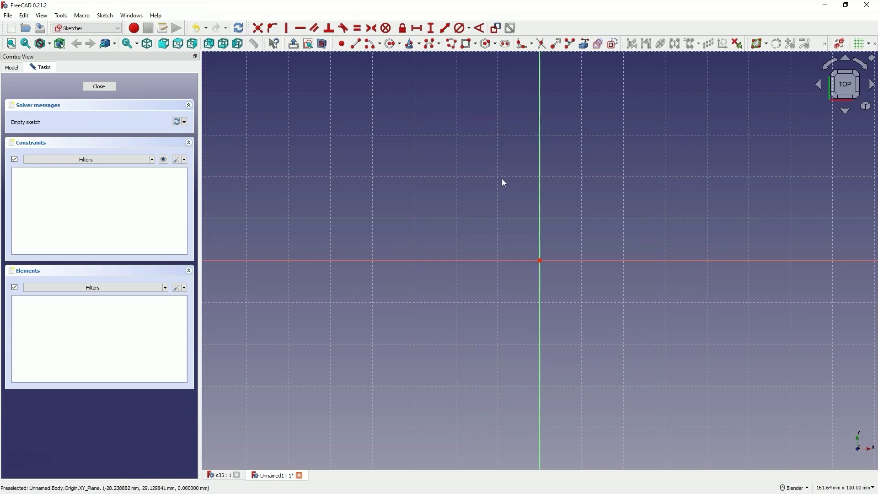
# - Draw a circle centred on the sketch origin
pyautogui.moveTo(550, 190); pyautogui.dragTo(541, 262)
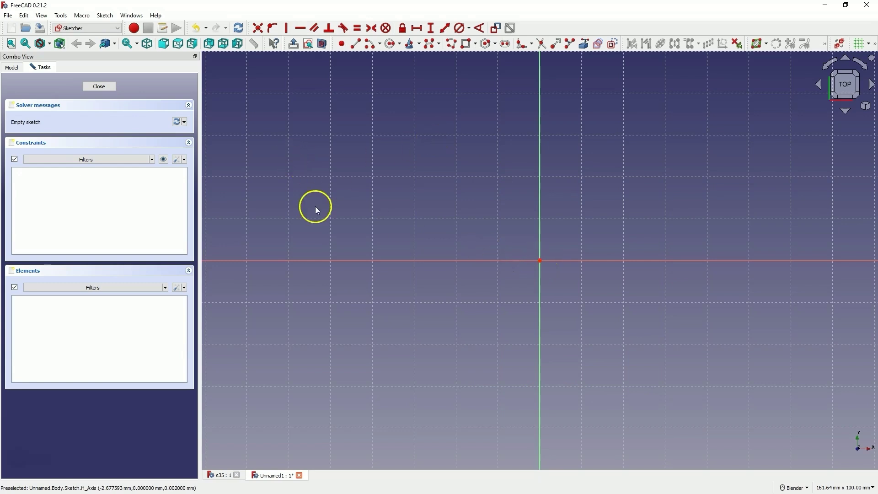
pyautogui.click(392, 46)
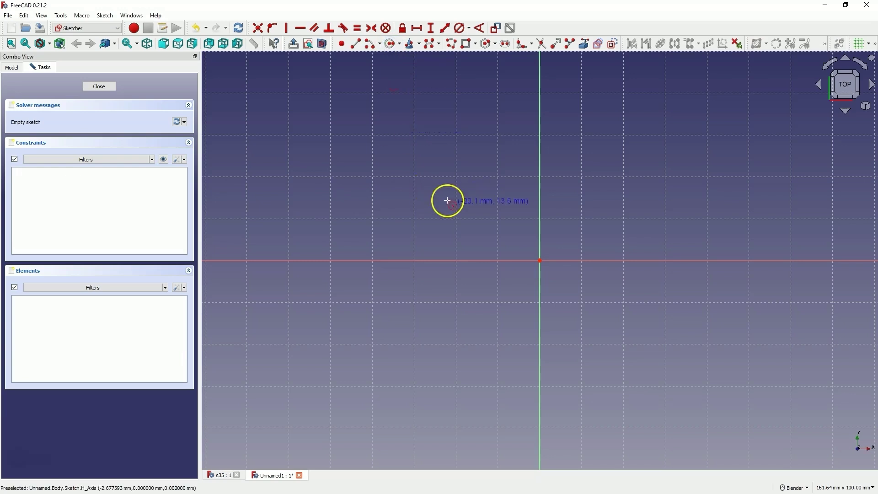
pyautogui.click(539, 260)
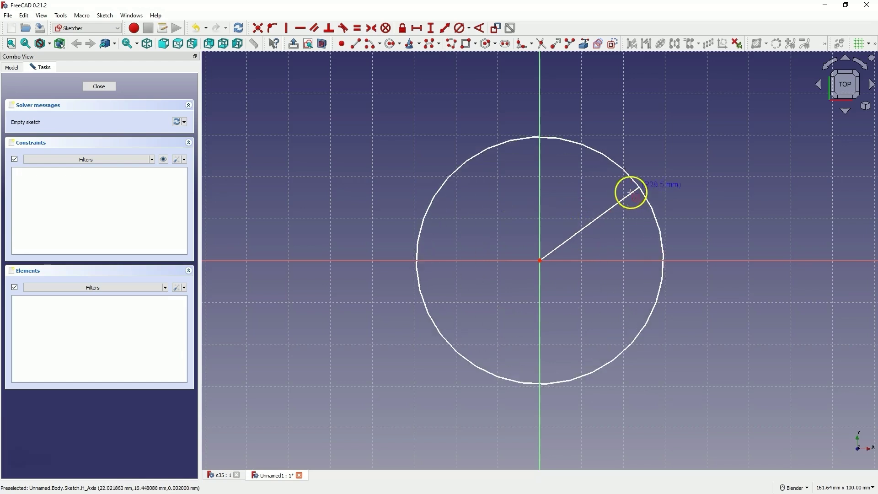
pyautogui.click(657, 166)
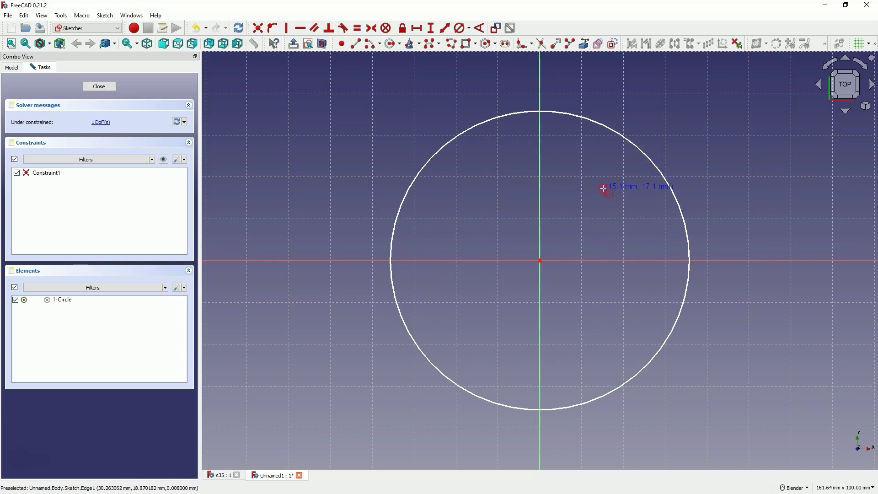
pyautogui.rightClick(603, 188)
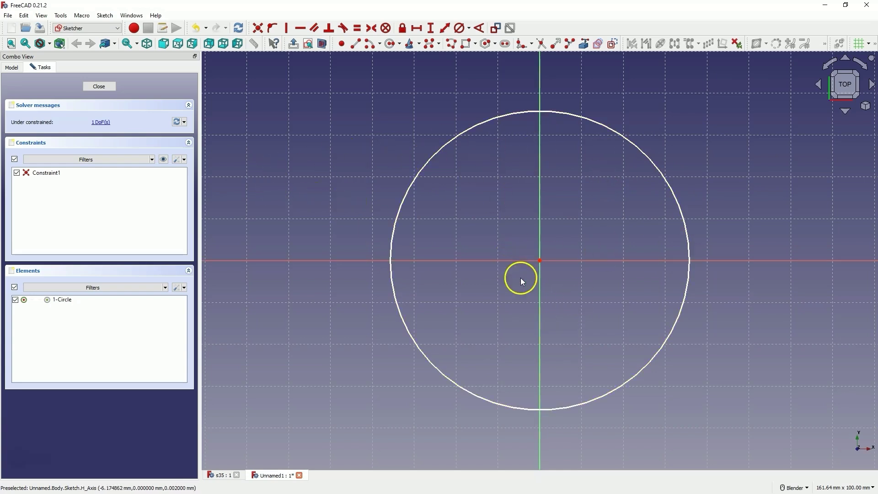
# - Constrain the circle's diameter to 100 mm
pyautogui.click(185, 162)
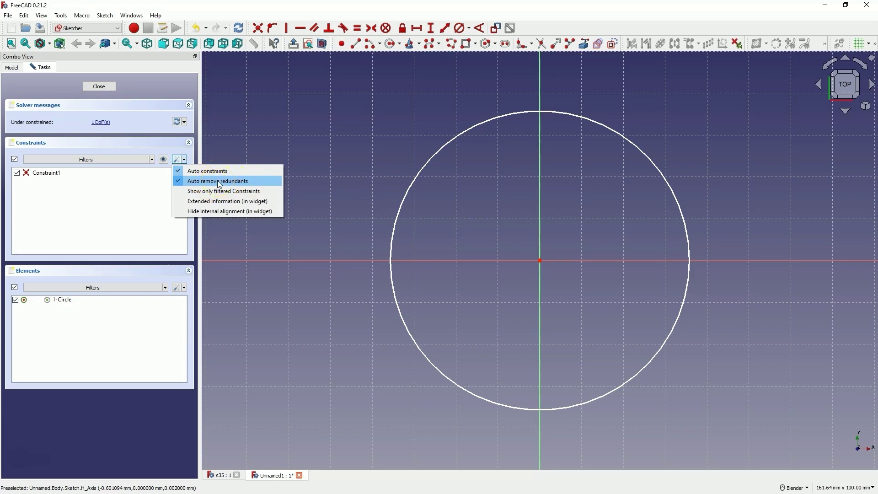
pyautogui.click(208, 171)
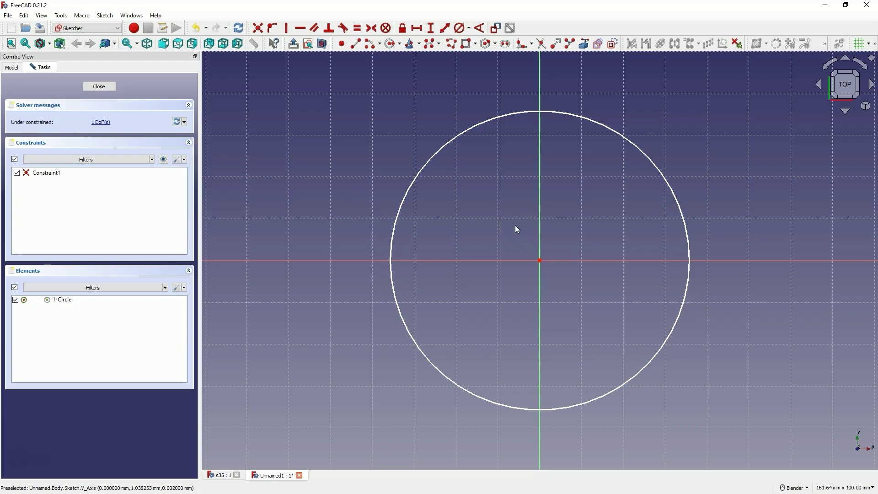
pyautogui.click(323, 103)
pyautogui.click(542, 267)
pyautogui.click(466, 131)
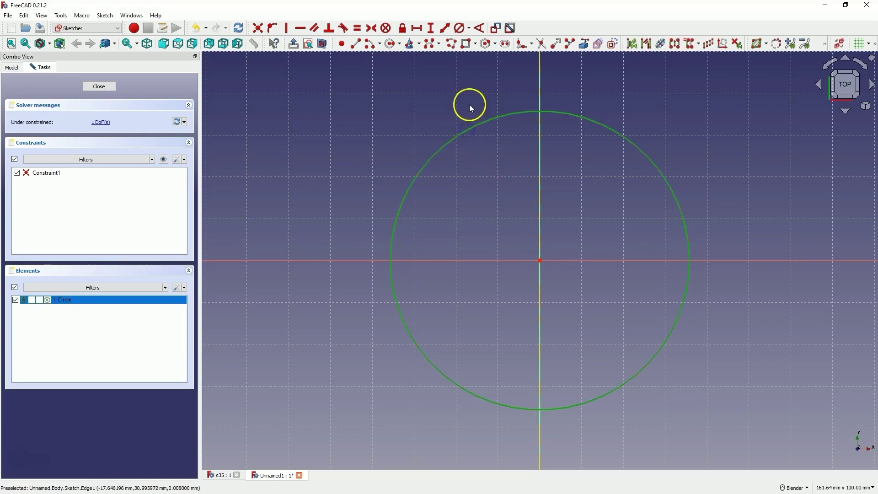
pyautogui.click(464, 33)
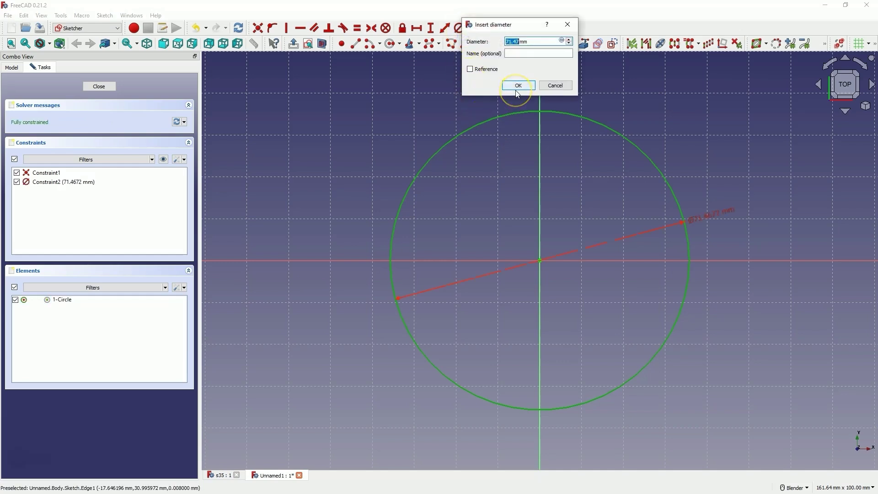
pyautogui.write('100')
pyautogui.click(516, 87)
pyautogui.scroll(-2, 456, 242)
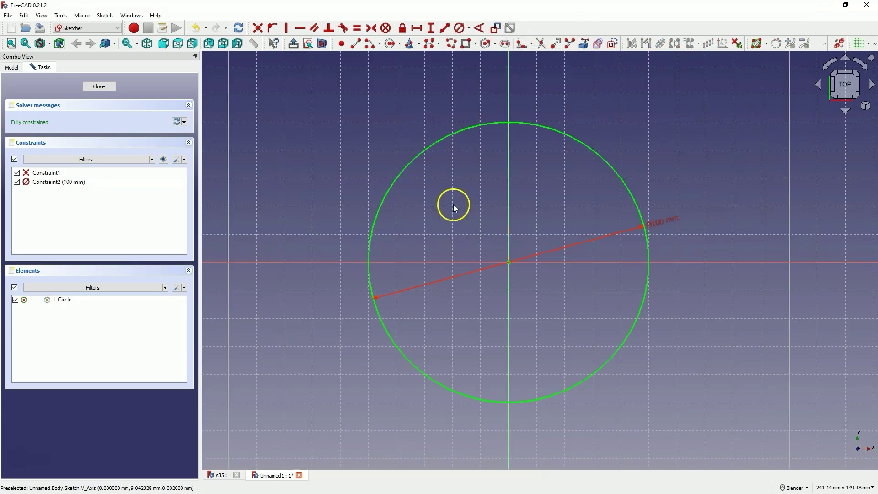
# - Draw a second origin-centred circle, constrain it to 30 mm diameter, and move its dimension aside
pyautogui.click(391, 45)
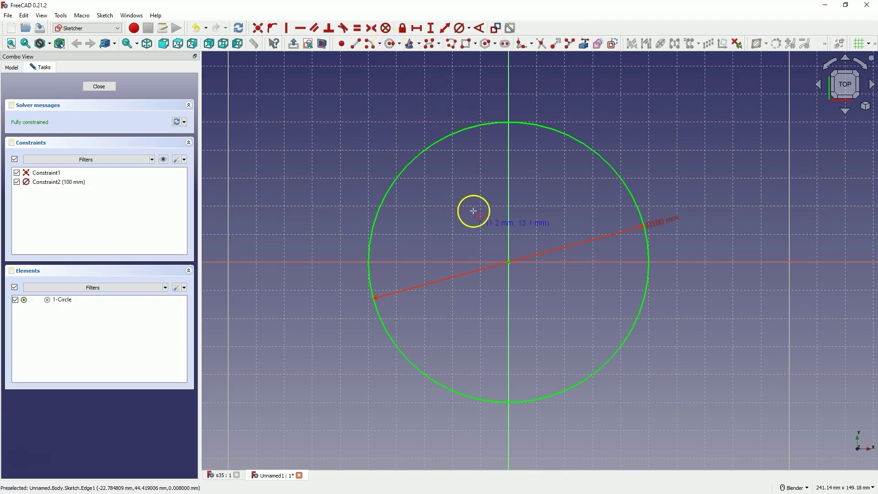
pyautogui.click(508, 261)
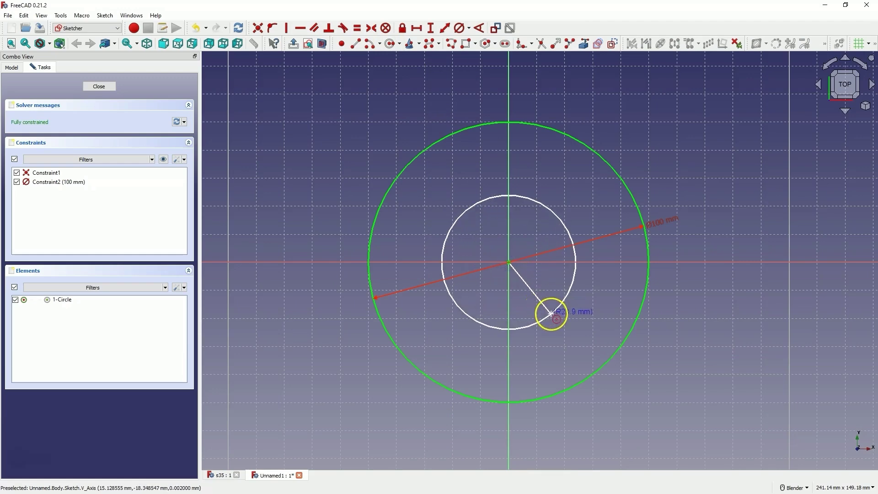
pyautogui.click(552, 313)
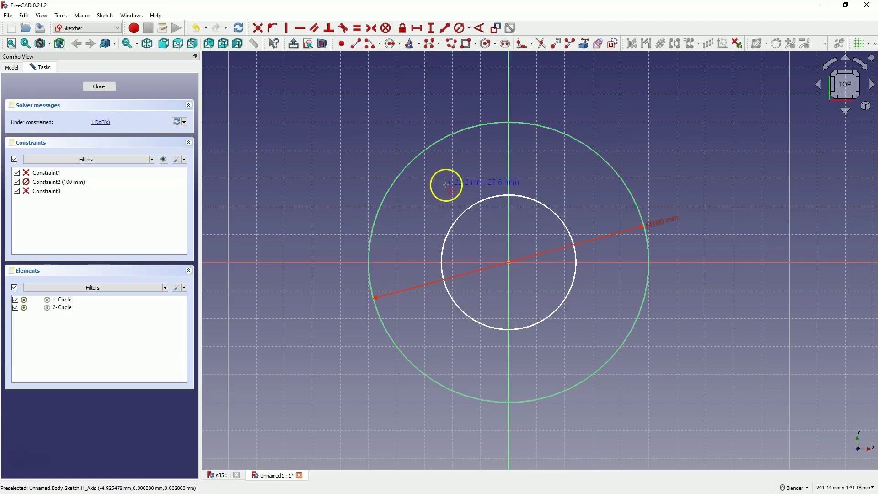
pyautogui.click(459, 28)
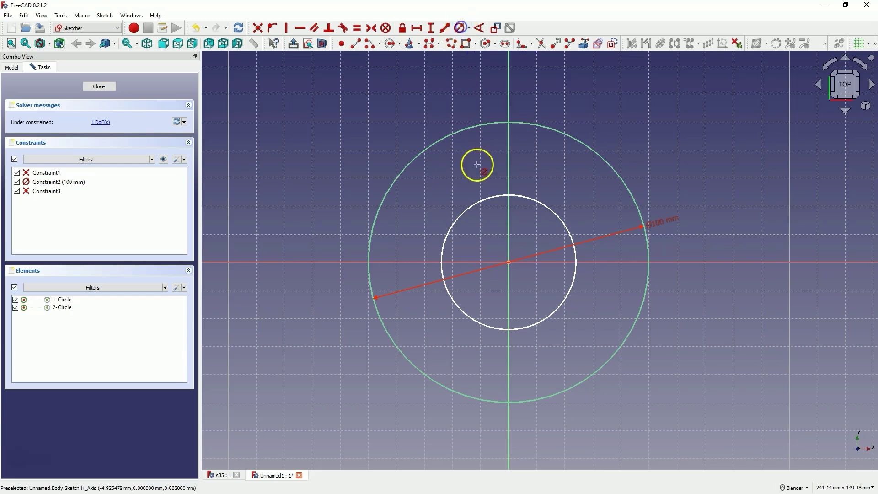
pyautogui.click(481, 200)
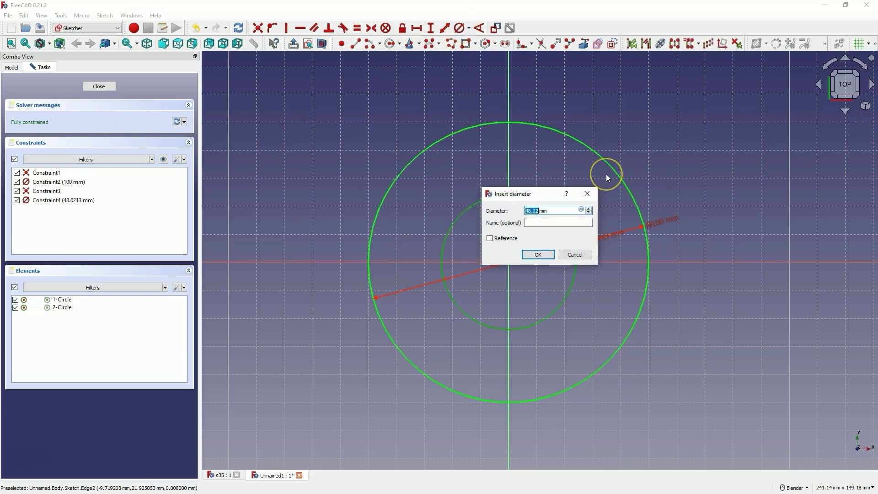
pyautogui.write('30')
pyautogui.press('Return')
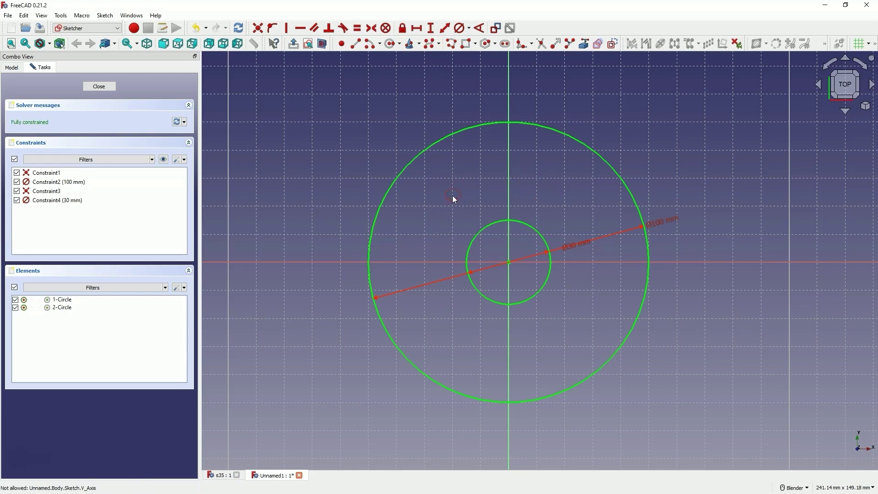
pyautogui.moveTo(578, 245); pyautogui.dragTo(569, 289)
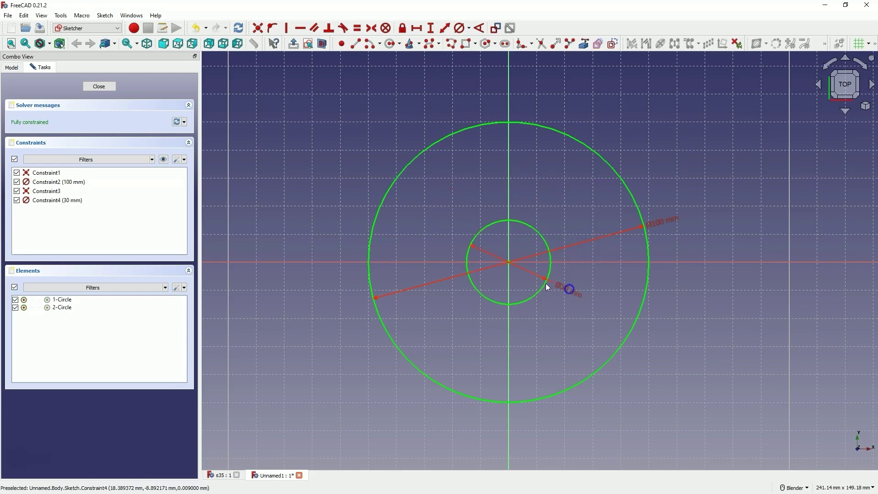
# - Close the sketch, pad it 5 mm thick, and select the washer's top face
pyautogui.click(100, 87)
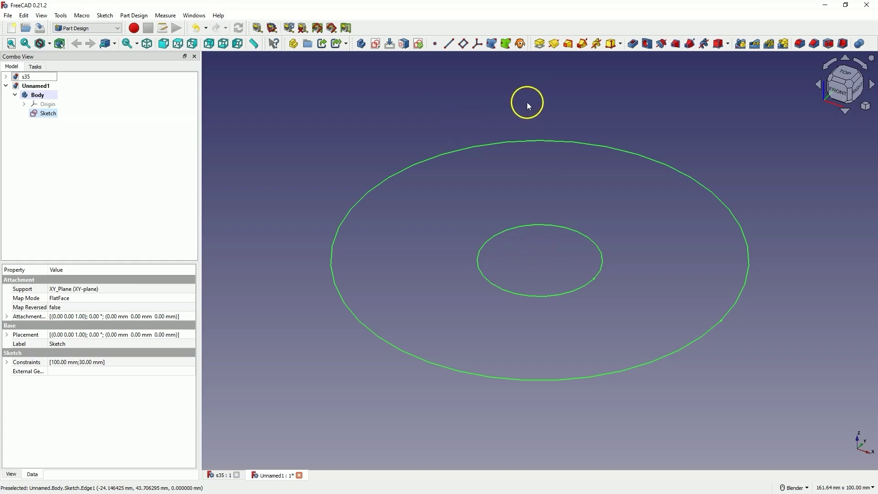
pyautogui.click(539, 44)
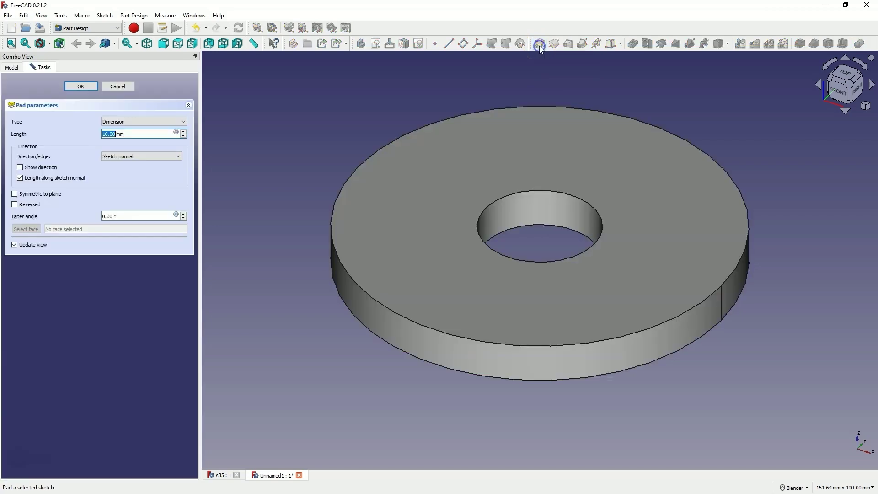
pyautogui.doubleClick(110, 134)
pyautogui.write('5')
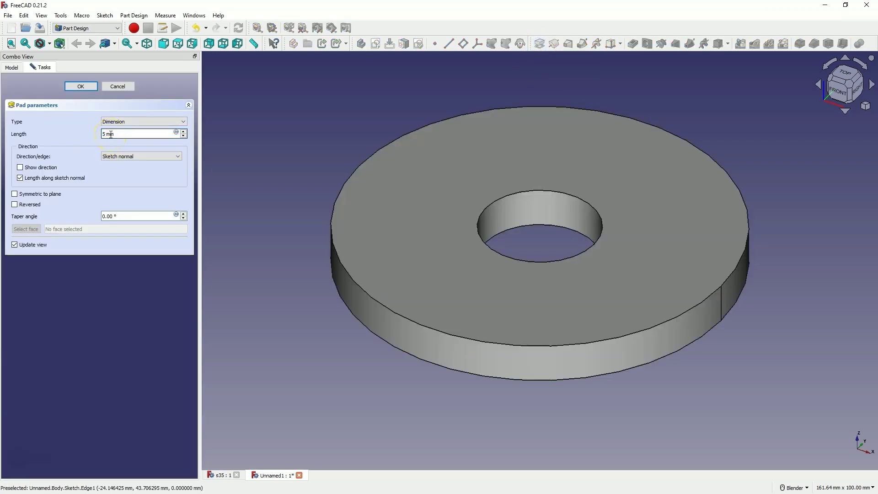
pyautogui.click(89, 89)
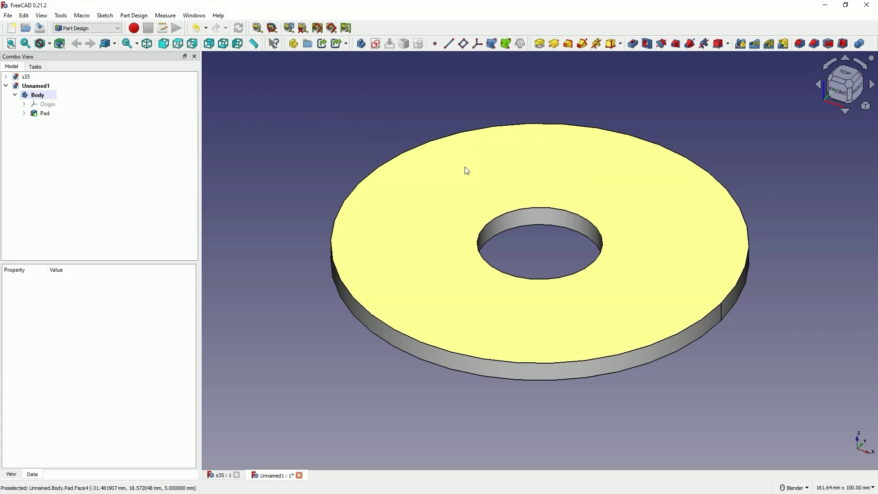
pyautogui.click(465, 168)
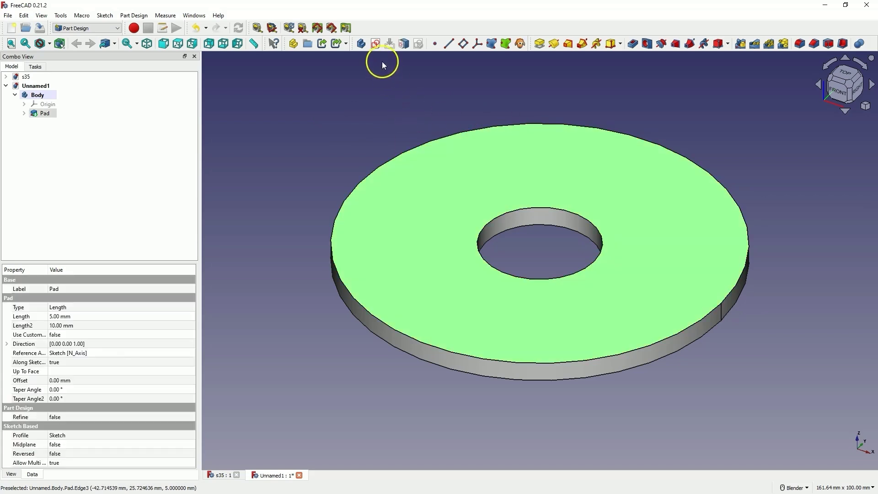
# - Open a new sketch on the washer's top face
pyautogui.click(376, 44)
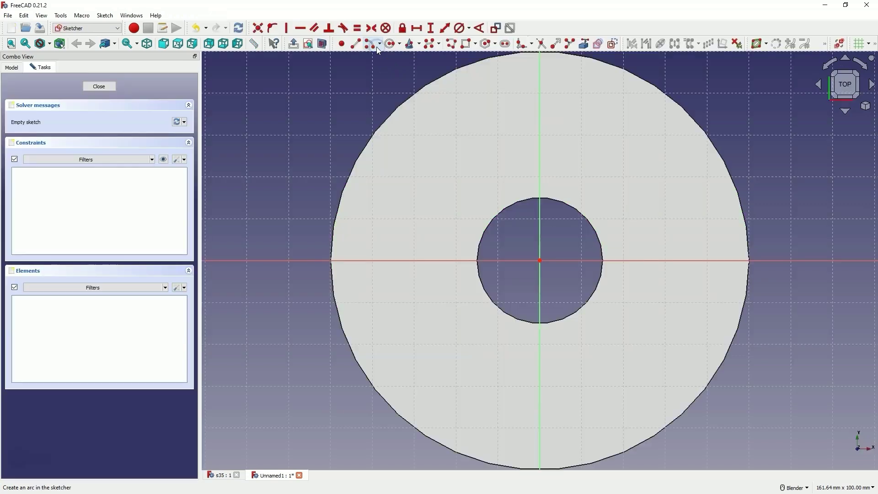
pyautogui.scroll(-4, 522, 215)
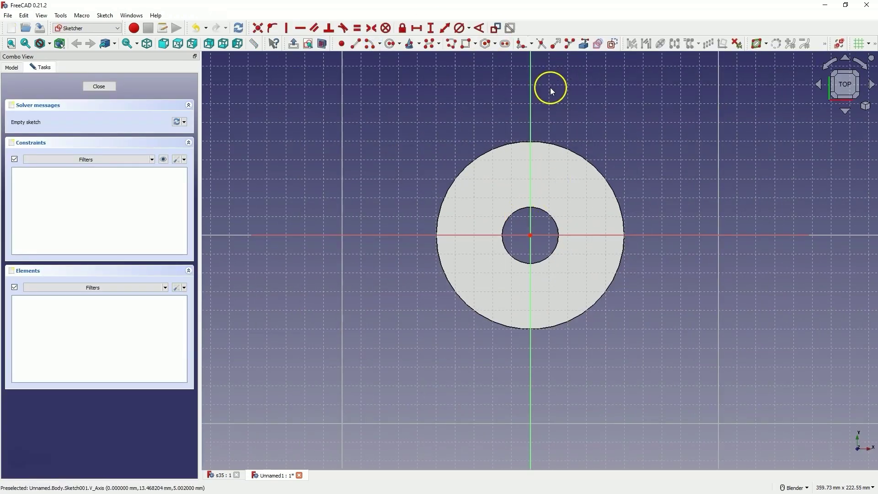
pyautogui.scroll(1, 550, 87)
pyautogui.scroll(1, 525, 301)
pyautogui.scroll(3, 528, 222)
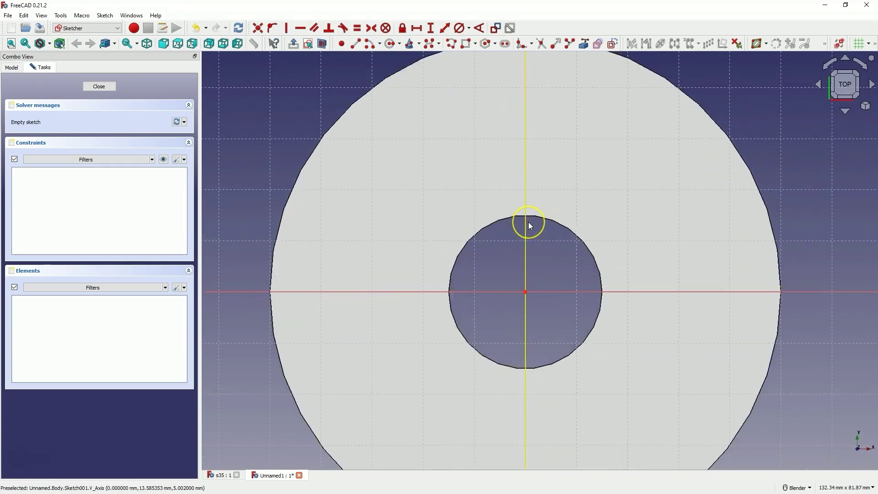
pyautogui.scroll(-3, 528, 221)
pyautogui.scroll(2, 528, 221)
pyautogui.scroll(-2, 528, 222)
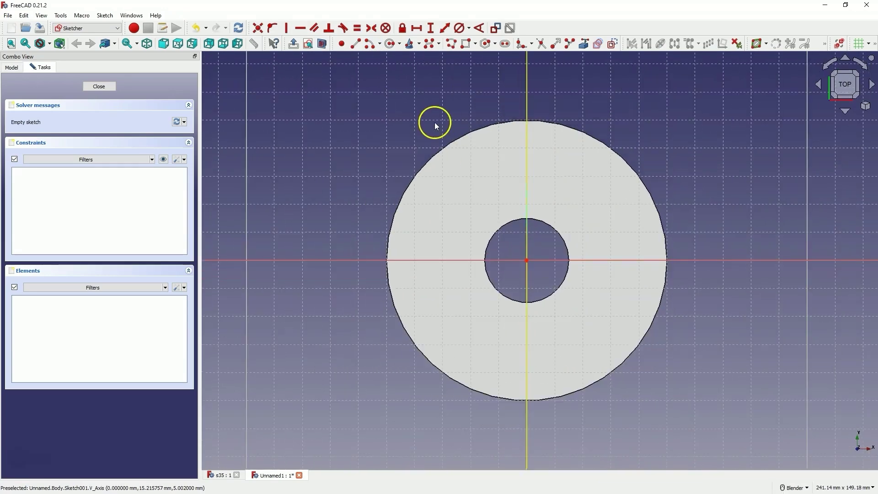
# - Draw a circle centred on the vertical axis with a 35 mm diameter
pyautogui.click(391, 44)
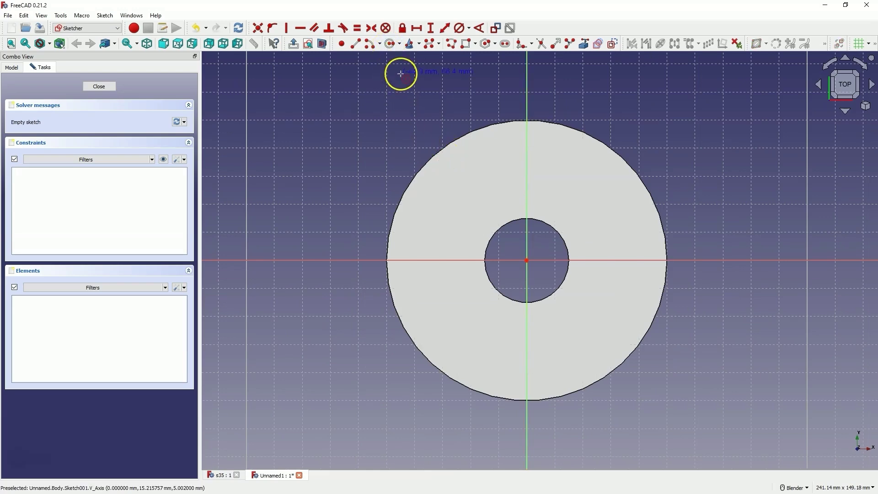
pyautogui.click(527, 102)
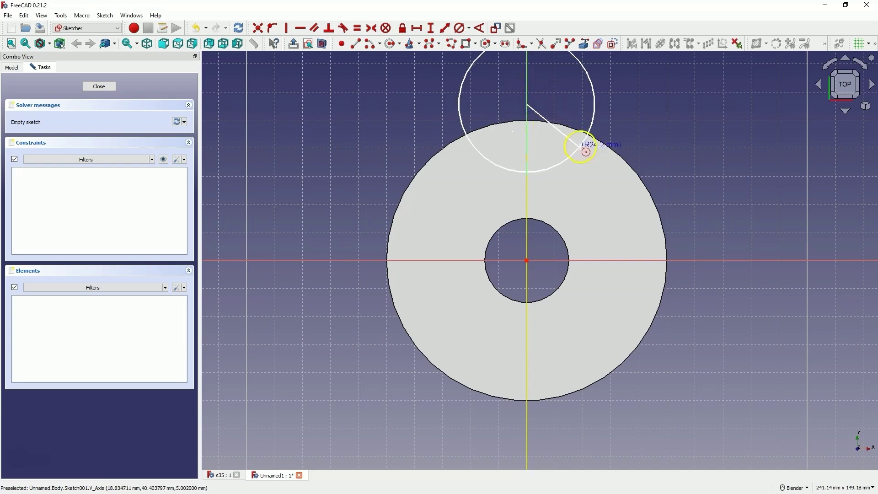
pyautogui.click(560, 145)
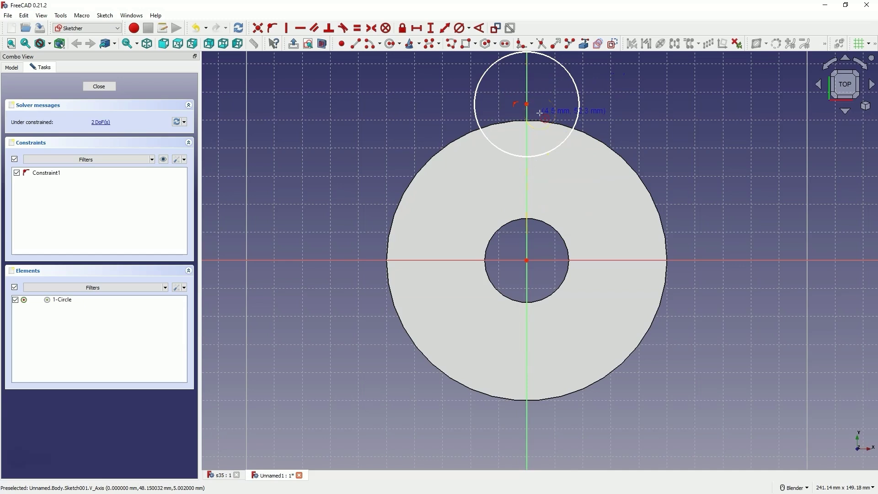
pyautogui.click(459, 28)
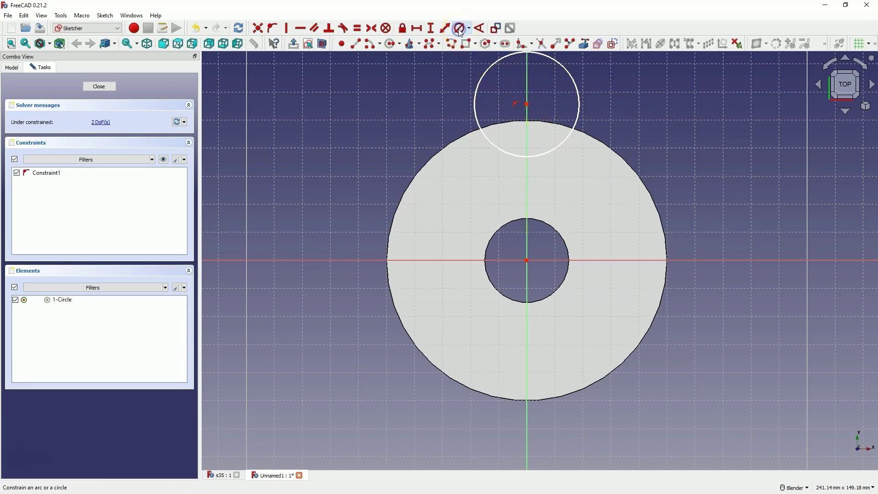
pyautogui.click(478, 84)
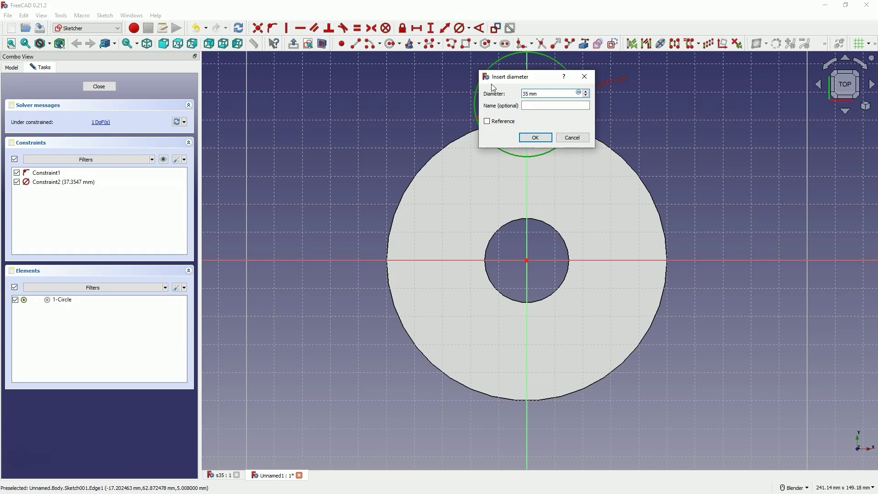
pyautogui.press('Return')
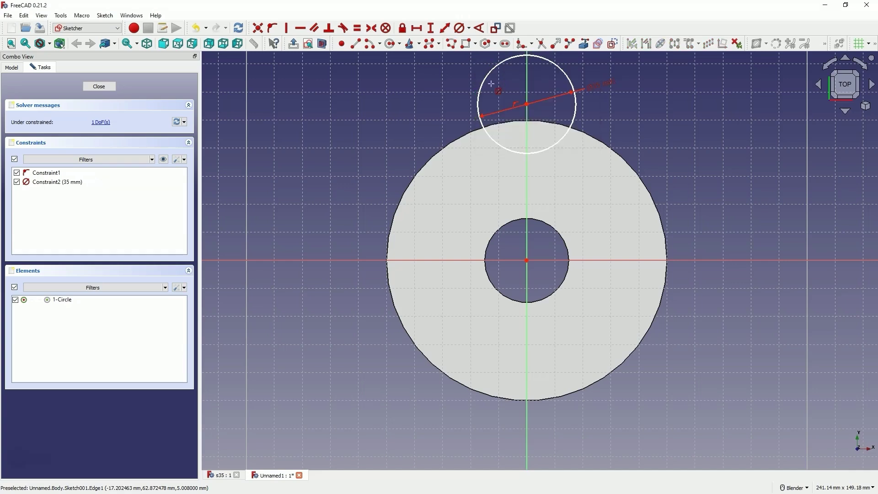
# - Constrain the circle's centre 55 mm above the origin and close the sketch
pyautogui.click(437, 31)
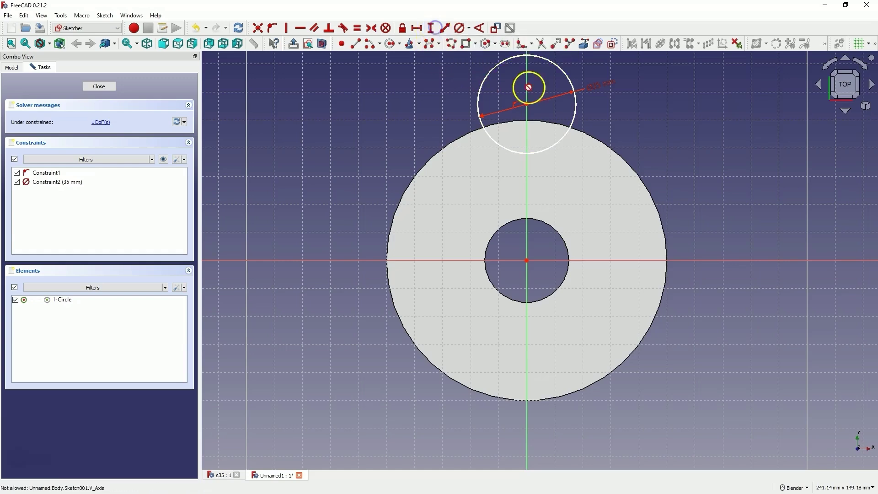
pyautogui.click(527, 104)
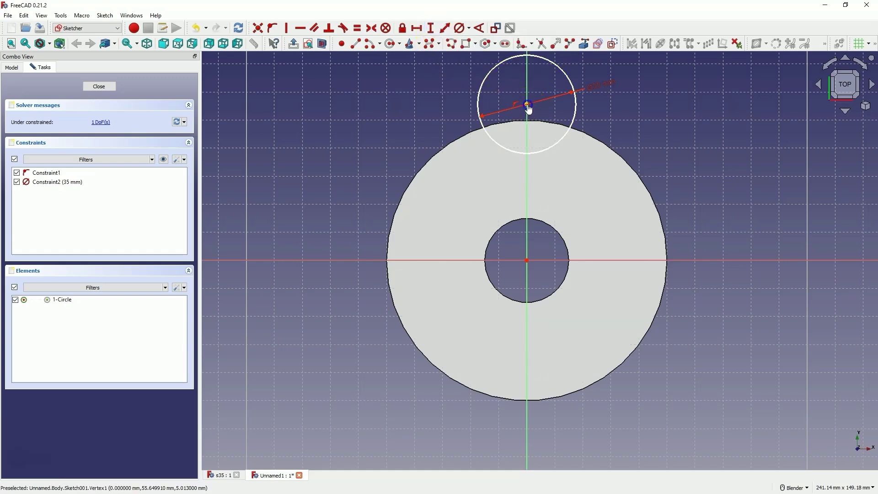
pyautogui.click(527, 260)
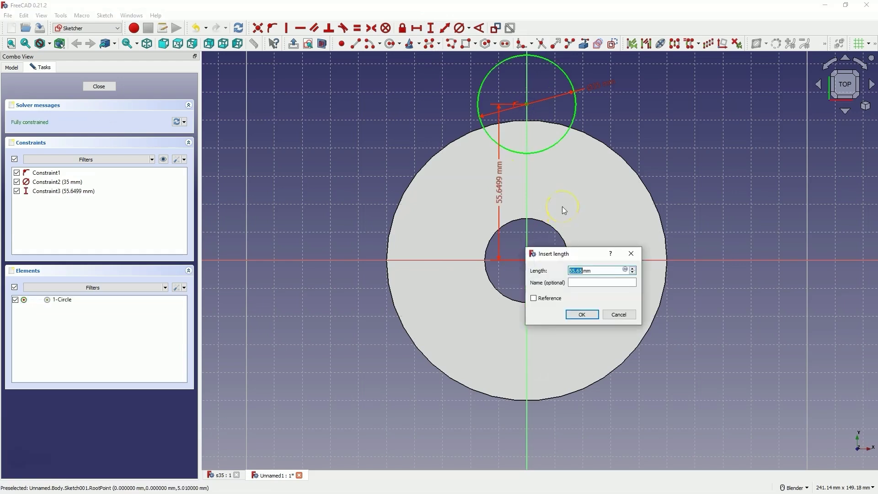
pyautogui.write('55')
pyautogui.click(582, 315)
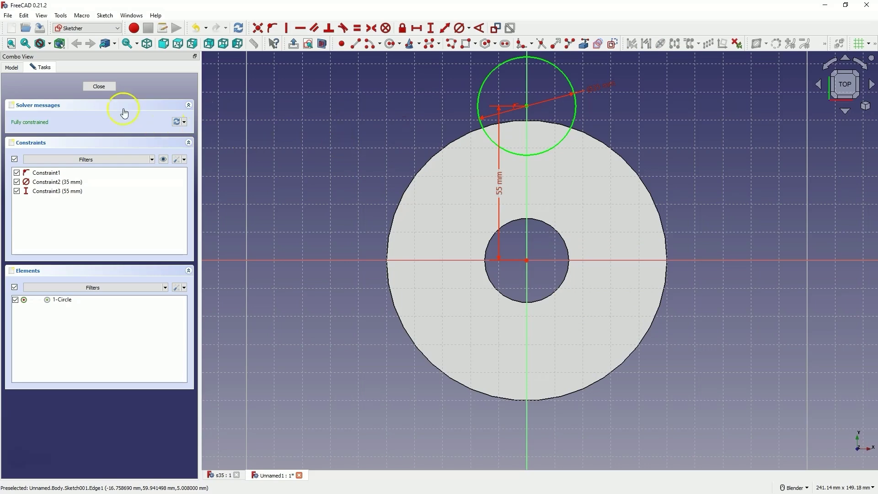
pyautogui.click(99, 86)
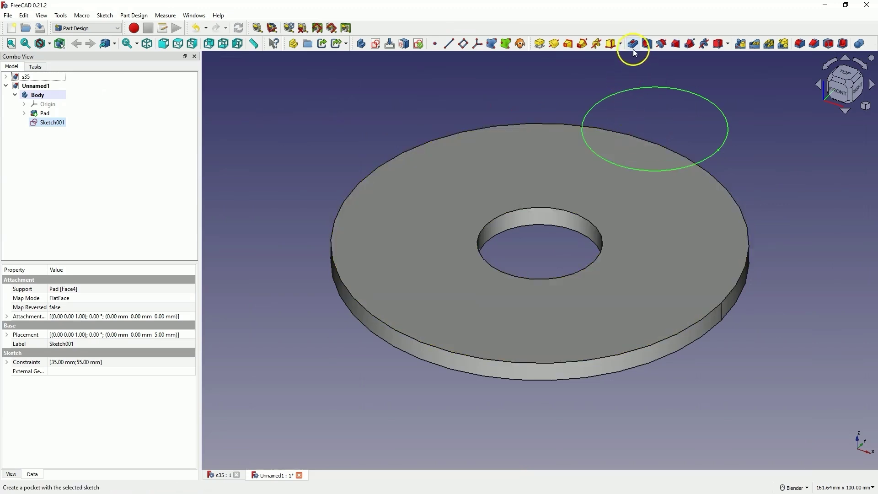
# - Pocket Sketch001 with type Through all to notch the washer's rim
pyautogui.click(633, 46)
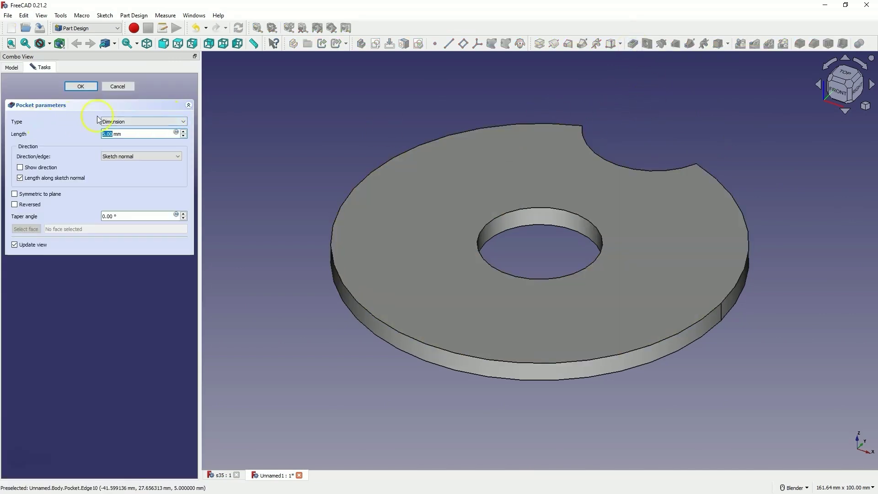
pyautogui.click(137, 121)
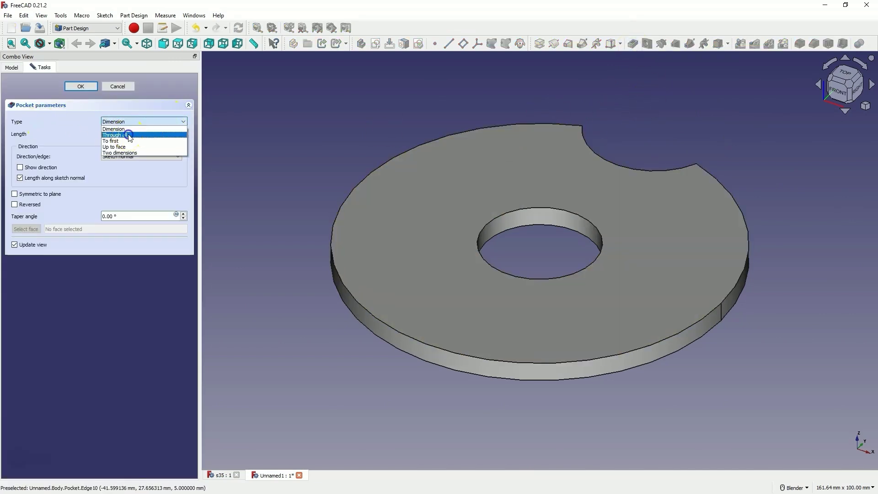
pyautogui.click(128, 135)
pyautogui.click(81, 86)
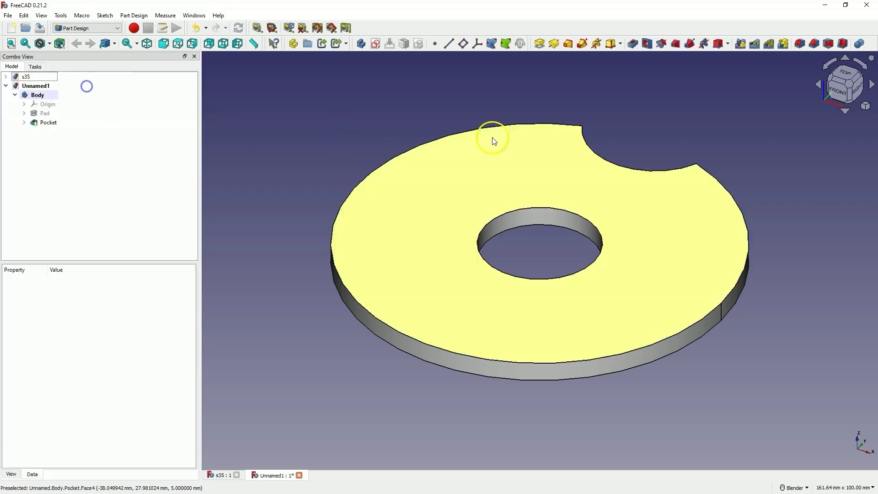
pyautogui.moveTo(489, 138); pyautogui.dragTo(623, 125, button='middle')
pyautogui.scroll(-3, 623, 126)
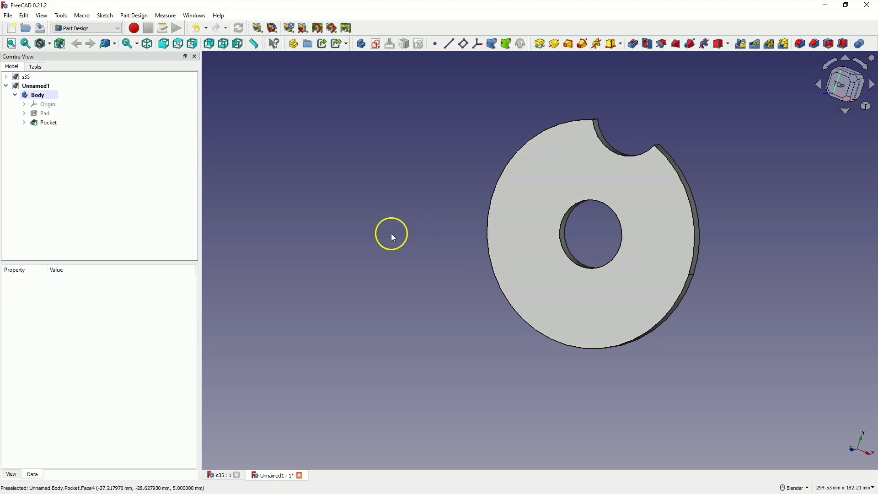
# - Polar-pattern the Pocket around the base Z axis with 6 occurrences over 360°
pyautogui.click(47, 123)
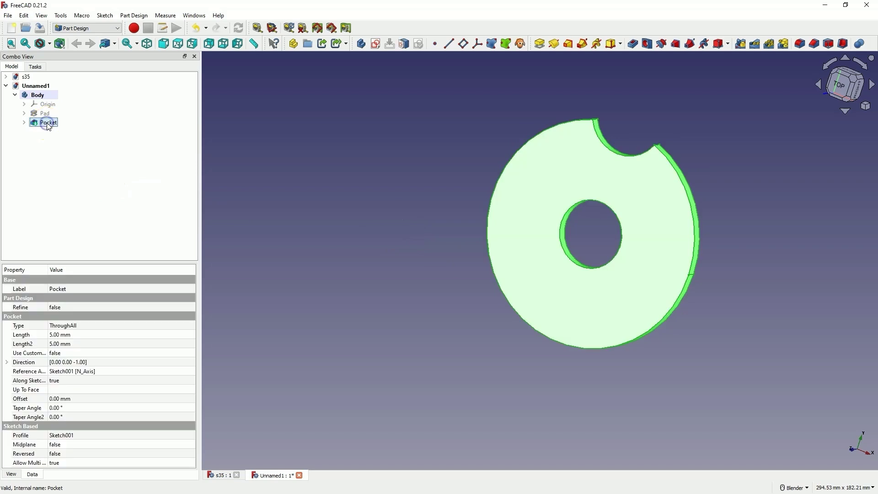
pyautogui.click(769, 44)
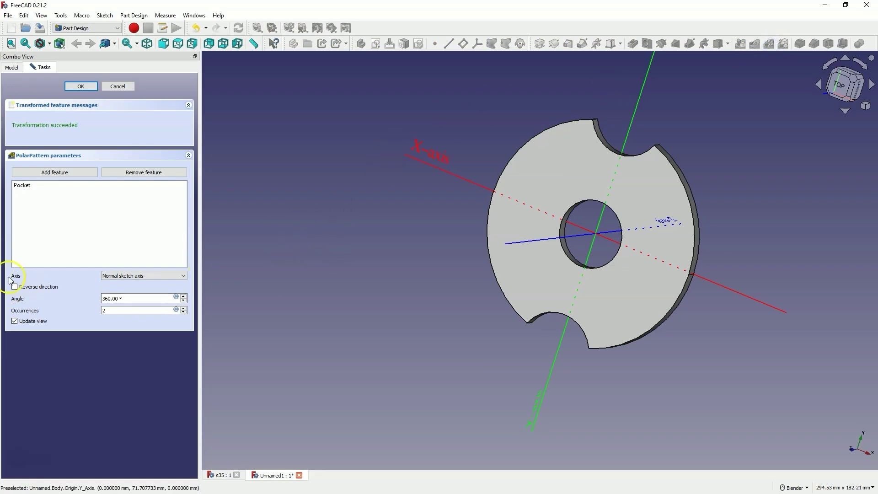
pyautogui.click(144, 279)
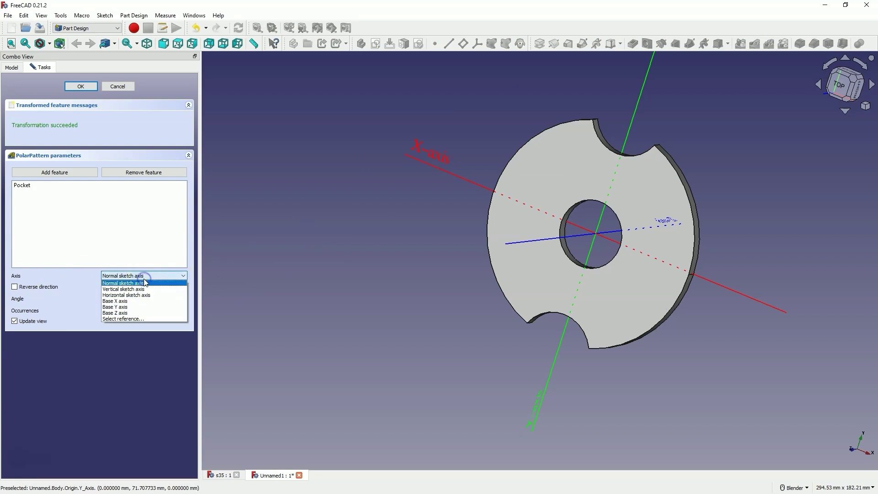
pyautogui.click(133, 313)
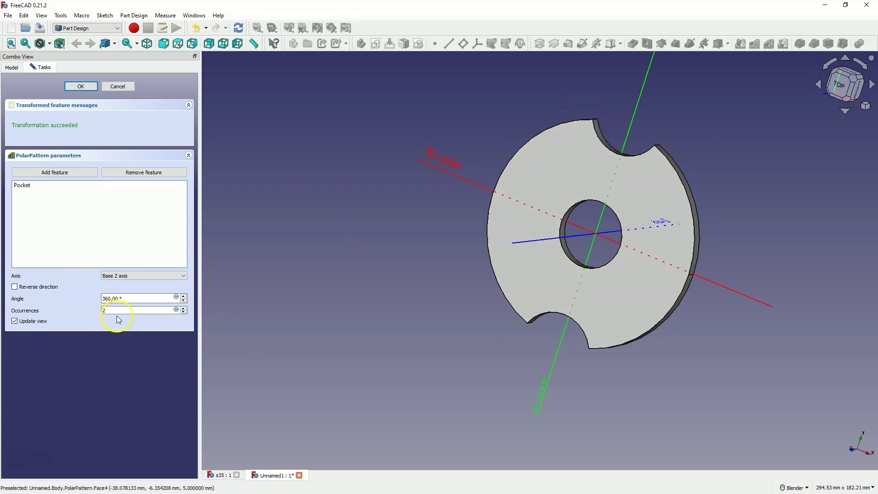
pyautogui.moveTo(109, 311); pyautogui.dragTo(96, 312)
pyautogui.write('6')
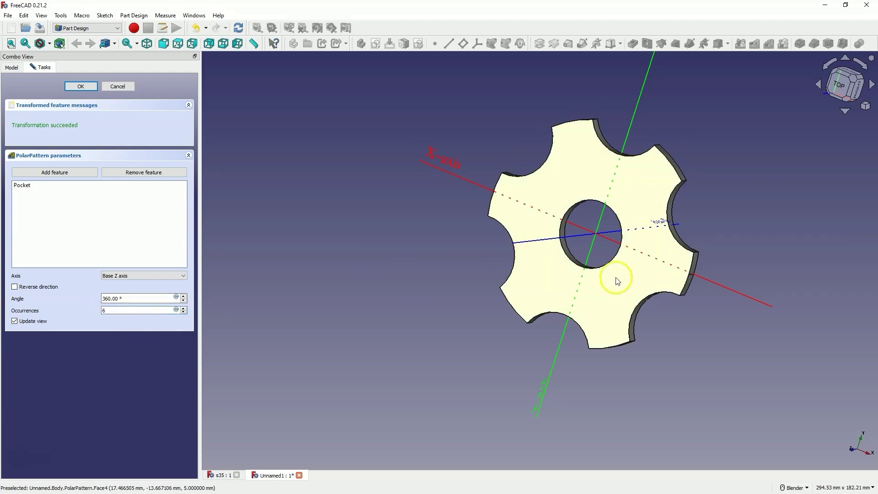
pyautogui.moveTo(617, 280); pyautogui.dragTo(587, 306, button='middle')
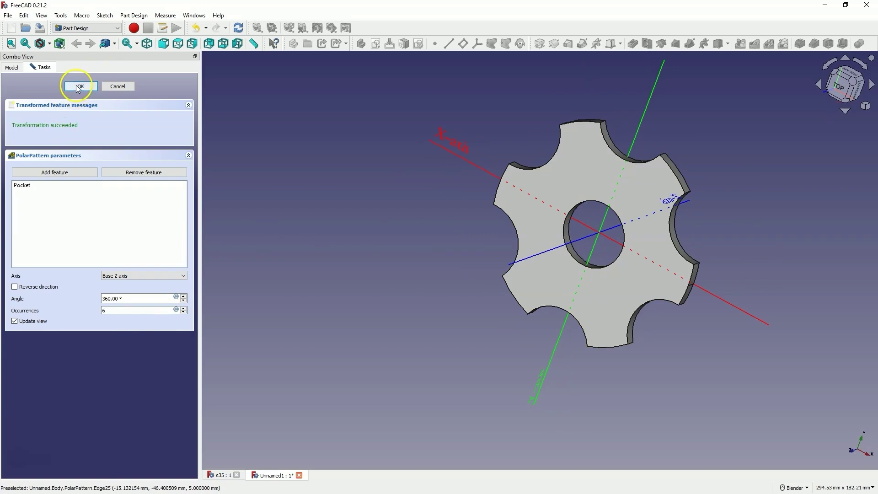
pyautogui.click(79, 86)
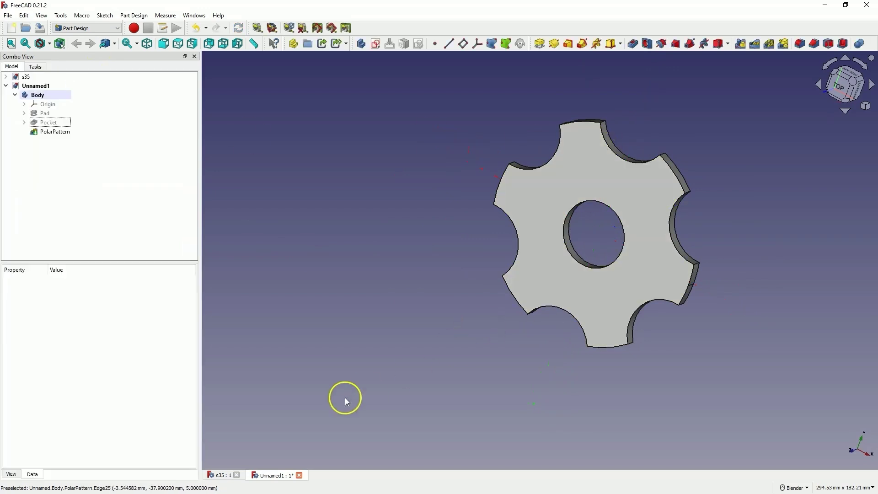
pyautogui.moveTo(523, 257); pyautogui.dragTo(544, 294, button='middle')
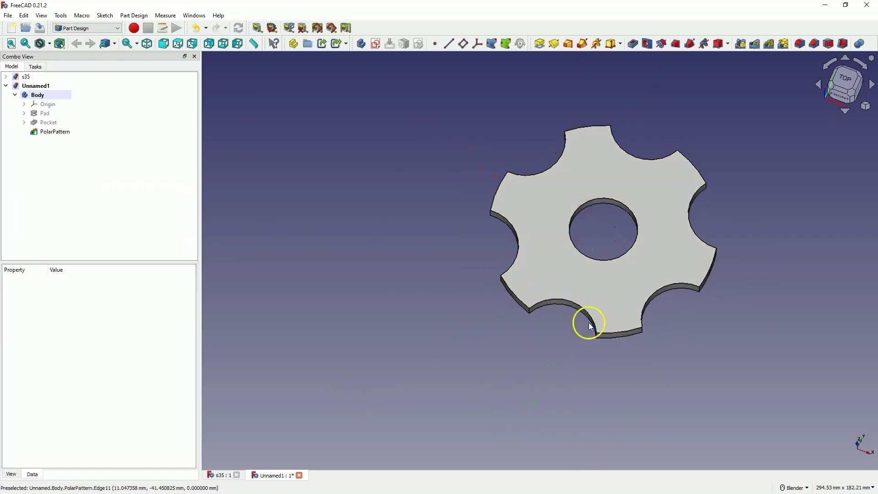
pyautogui.click(588, 168)
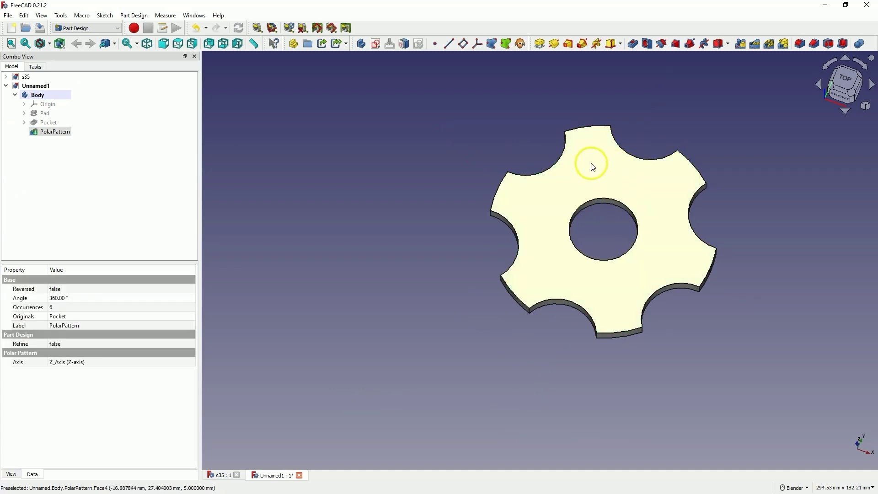
# - Create a sketch on the top face and link the upper-left lobe edge as external geometry
pyautogui.click(377, 45)
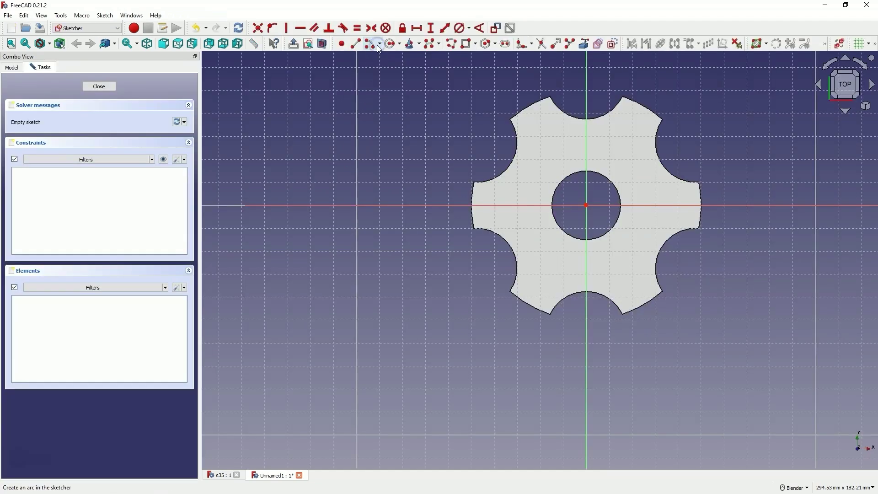
pyautogui.click(584, 44)
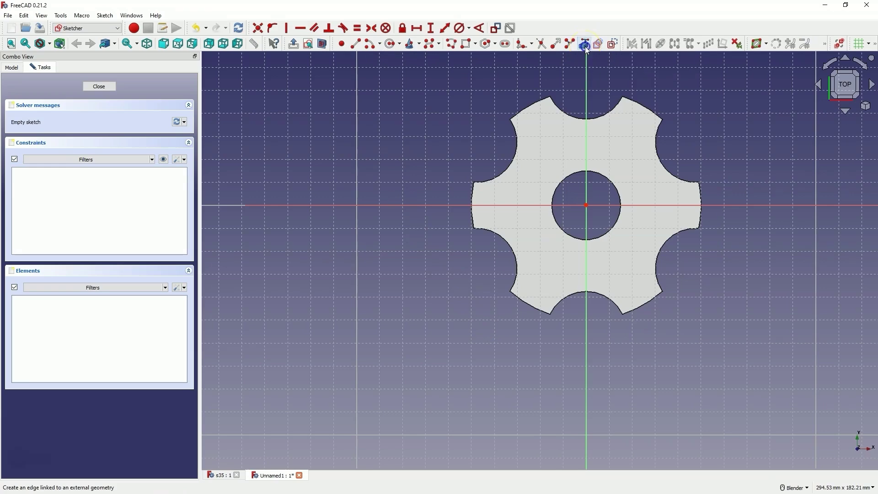
pyautogui.click(528, 104)
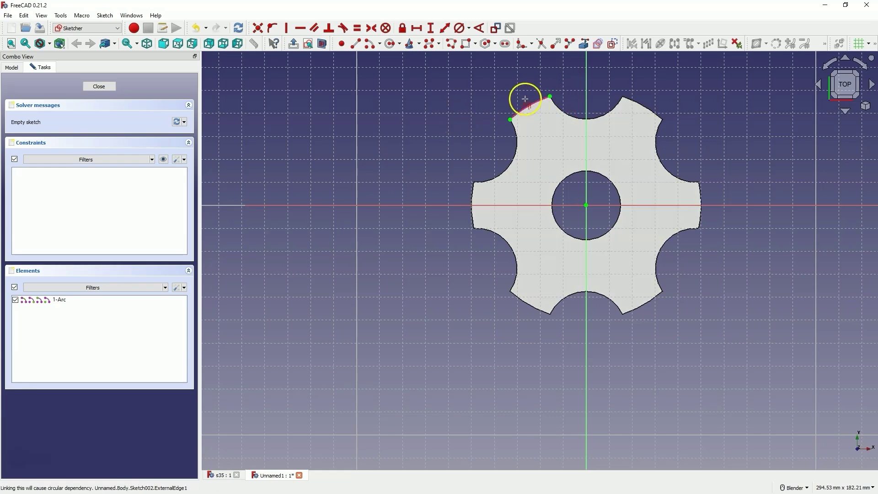
# - Draw a circle on the upper-left lobe's arc and drag it to fit the lobe tip
pyautogui.click(392, 46)
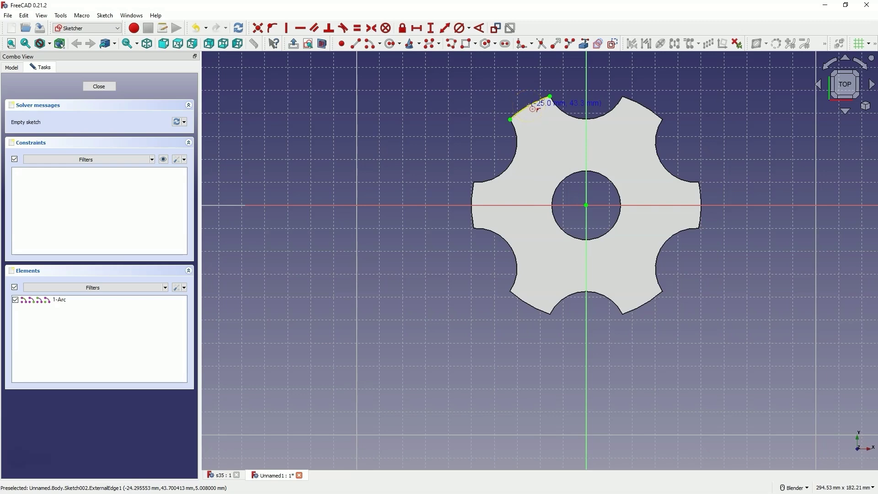
pyautogui.click(529, 106)
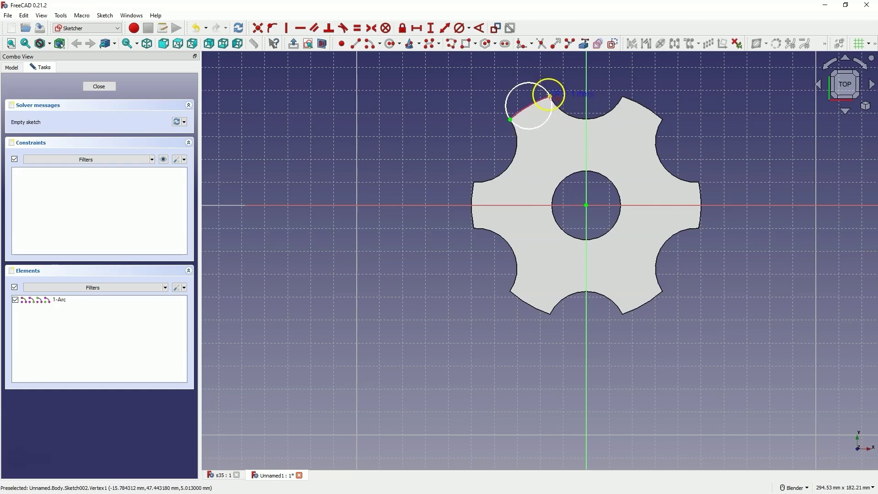
pyautogui.scroll(5, 550, 97)
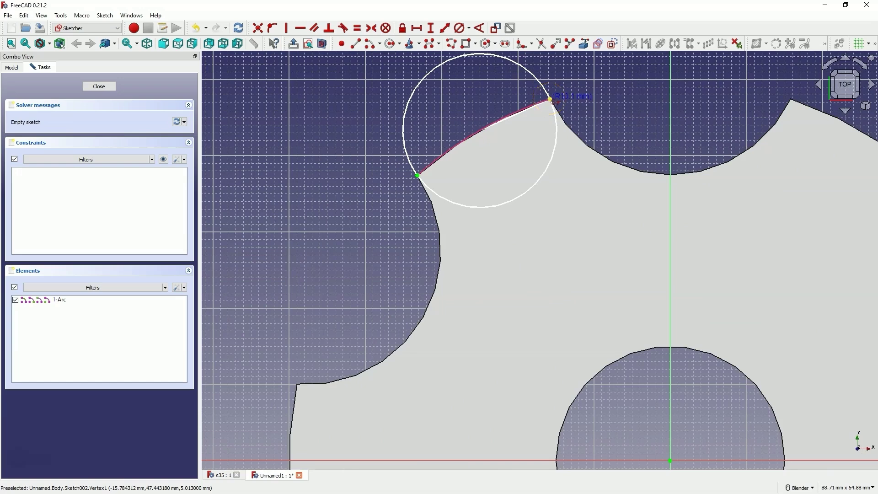
pyautogui.click(550, 98)
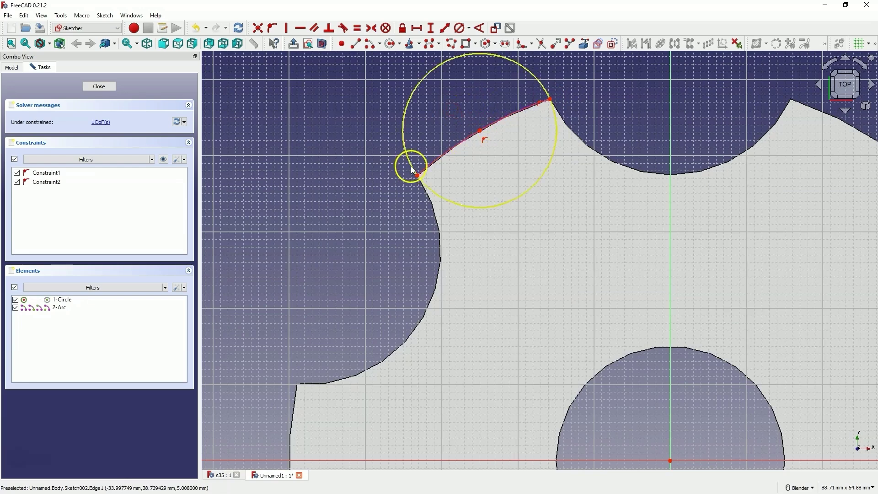
pyautogui.moveTo(413, 170)
pyautogui.mouseDown()
pyautogui.moveTo(425, 167)
pyautogui.moveTo(394, 179)
pyautogui.moveTo(422, 165)
pyautogui.mouseUp()
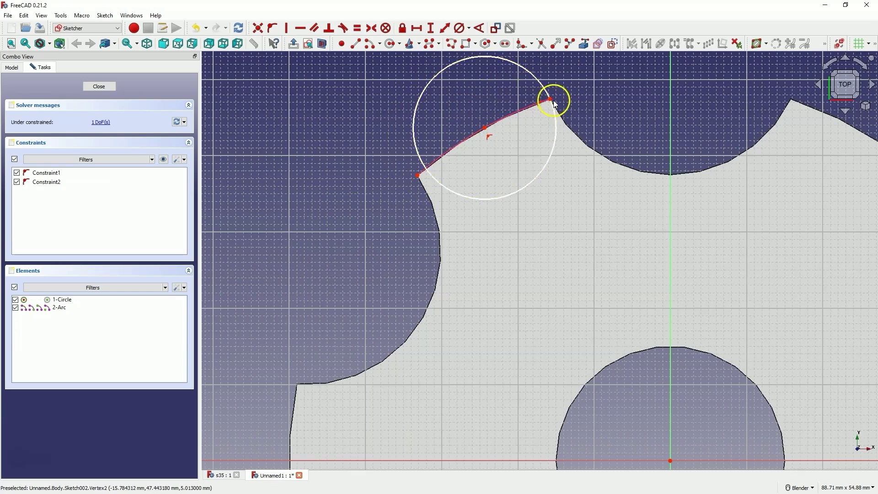
pyautogui.moveTo(548, 97); pyautogui.dragTo(529, 102)
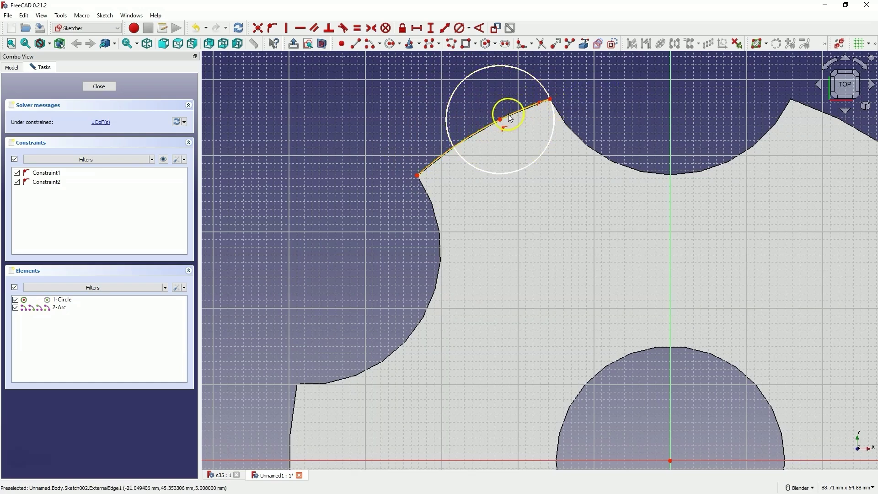
pyautogui.moveTo(505, 119)
pyautogui.mouseDown()
pyautogui.moveTo(476, 137)
pyautogui.moveTo(520, 112)
pyautogui.moveTo(480, 137)
pyautogui.moveTo(517, 115)
pyautogui.moveTo(478, 139)
pyautogui.moveTo(477, 150)
pyautogui.moveTo(471, 137)
pyautogui.moveTo(494, 133)
pyautogui.moveTo(477, 146)
pyautogui.mouseUp()
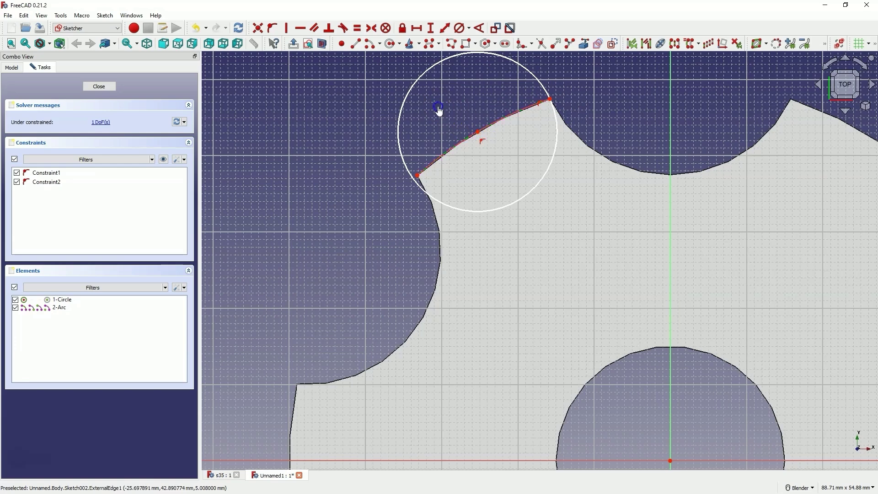
pyautogui.moveTo(410, 171); pyautogui.dragTo(397, 187)
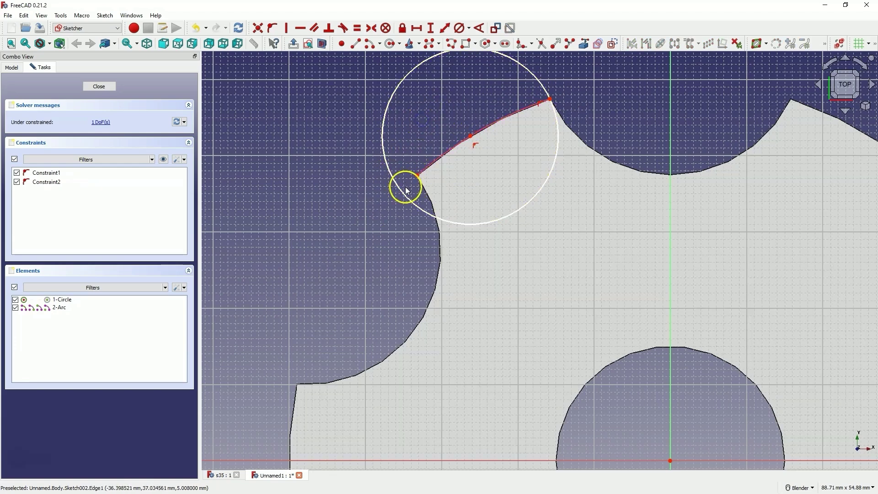
# - Constrain the circle to pass through the lower endpoint of the lobe arc
pyautogui.click(416, 176)
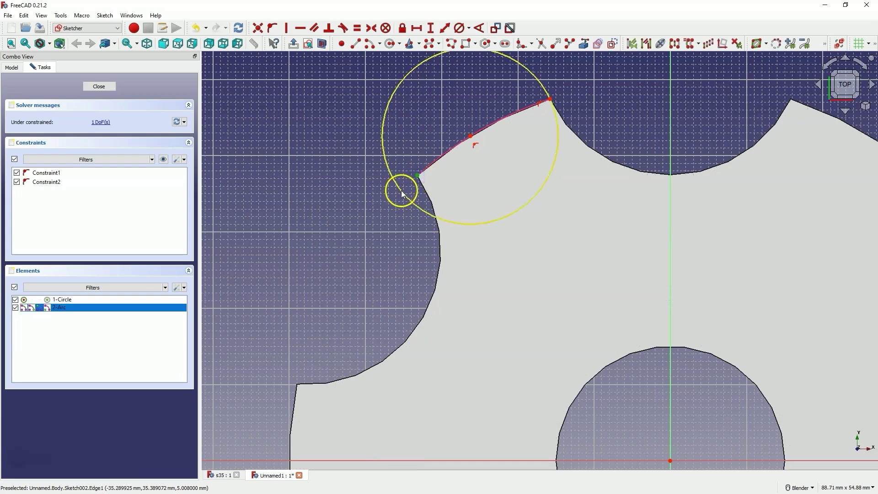
pyautogui.click(402, 191)
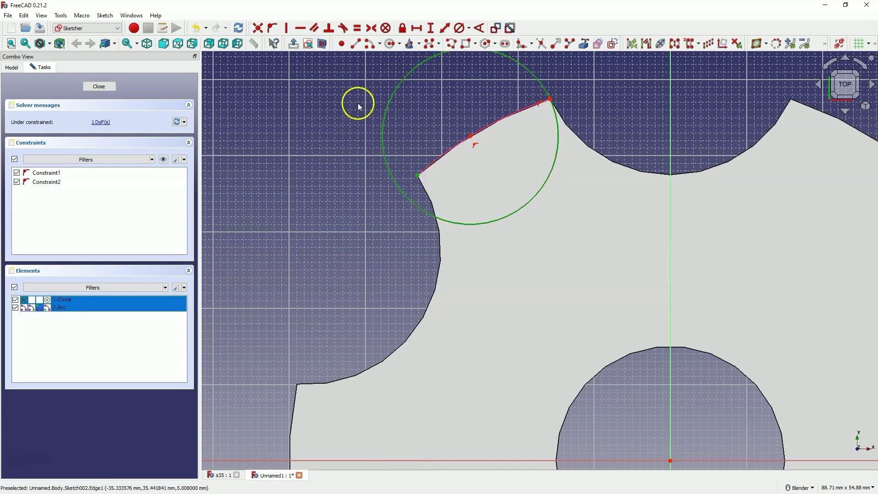
pyautogui.click(273, 31)
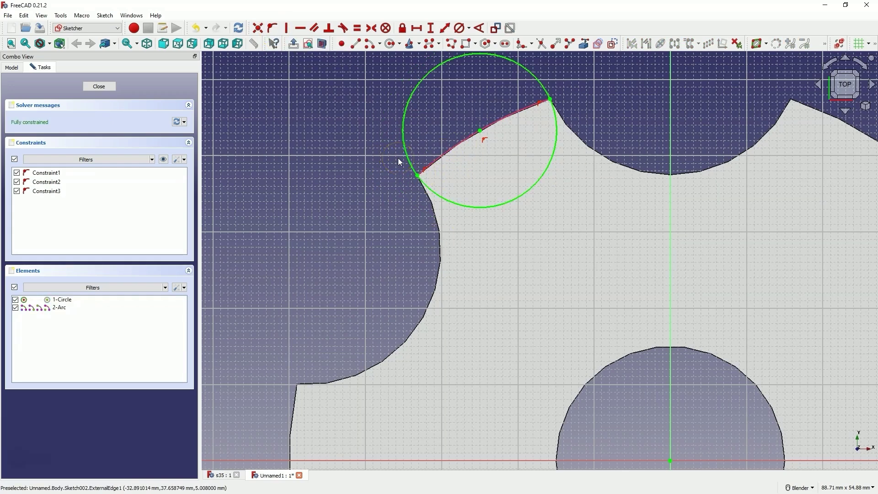
pyautogui.scroll(-3, 397, 157)
# - Close the sketch and pad Sketch002 reversed with type To first, creating Pad001
pyautogui.click(98, 87)
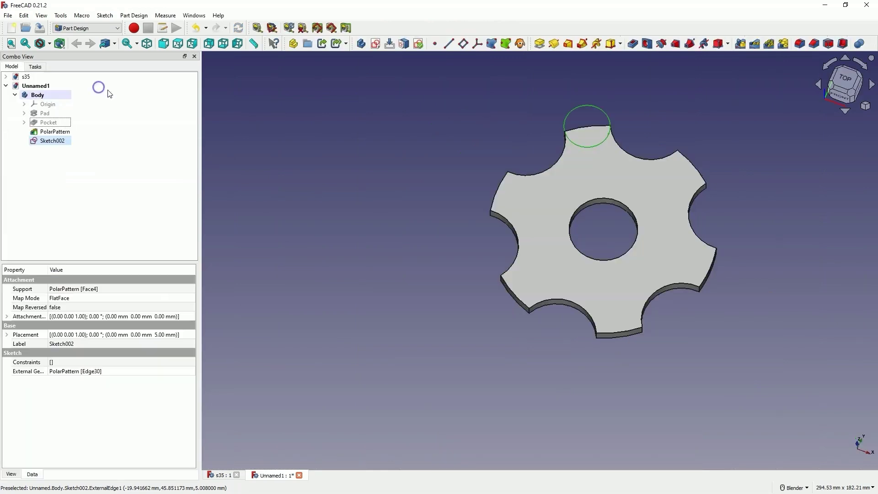
pyautogui.moveTo(669, 165); pyautogui.dragTo(615, 83, button='middle')
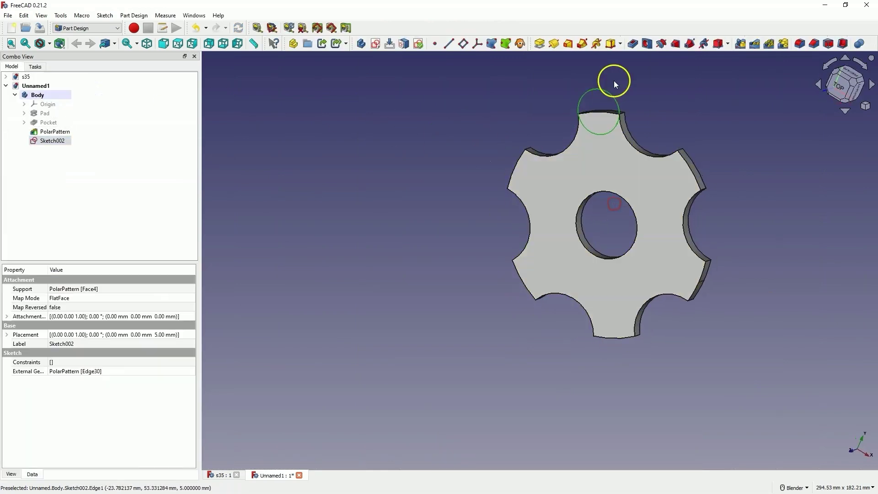
pyautogui.click(539, 47)
pyautogui.moveTo(677, 129); pyautogui.dragTo(629, 163, button='middle')
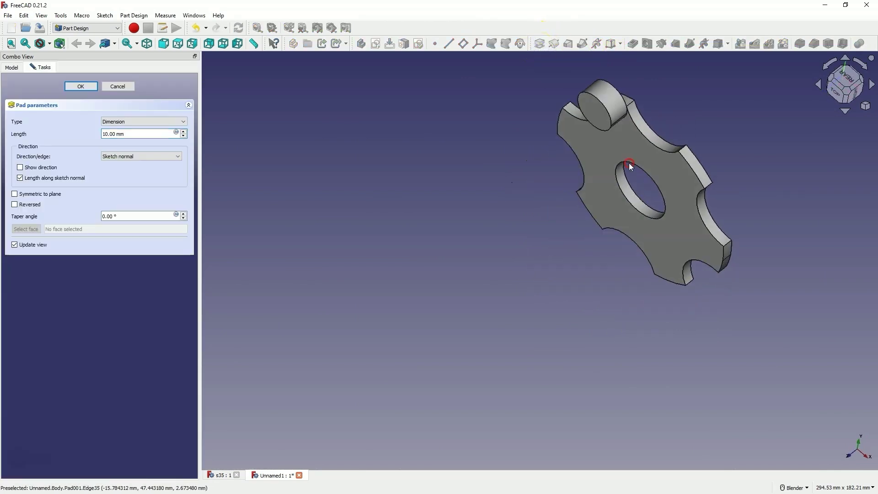
pyautogui.click(14, 205)
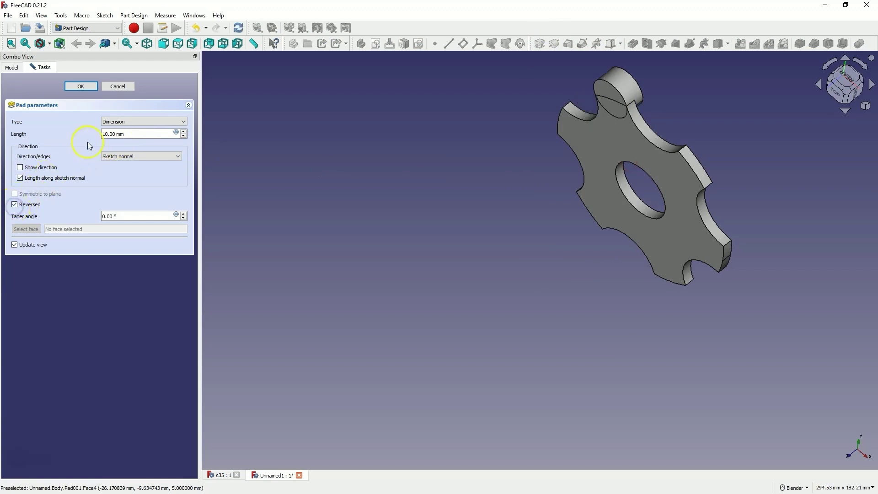
pyautogui.click(138, 122)
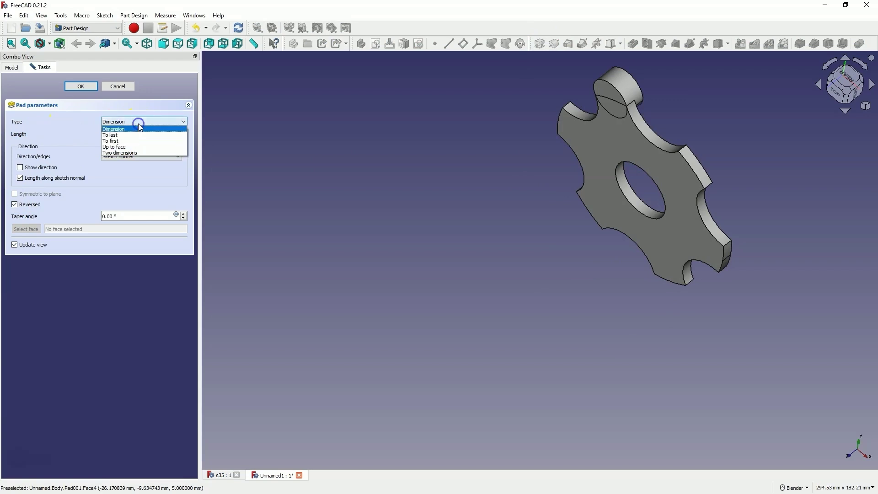
pyautogui.click(123, 141)
pyautogui.moveTo(667, 119); pyautogui.dragTo(623, 113, button='middle')
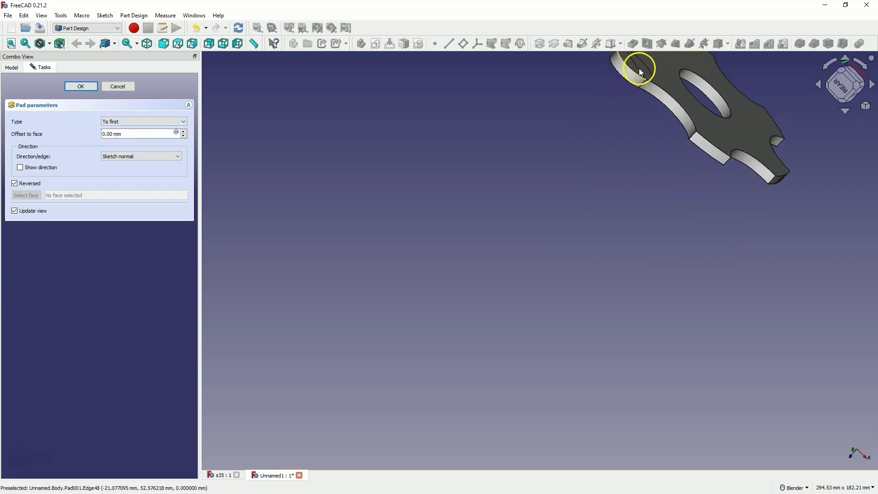
pyautogui.scroll(-4, 599, 163)
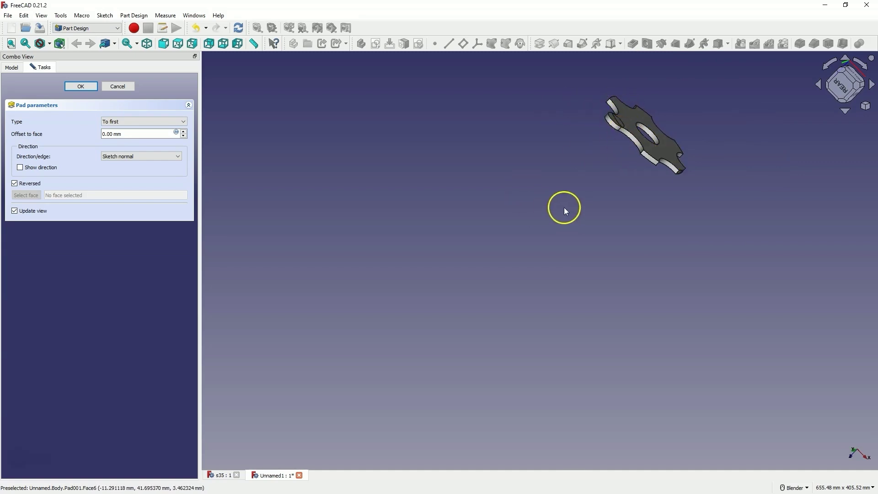
pyautogui.moveTo(564, 206); pyautogui.dragTo(616, 155, button='middle')
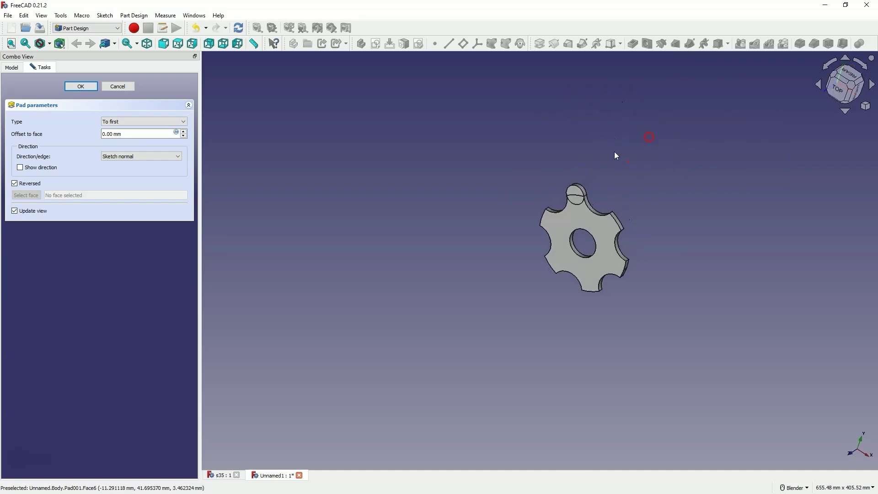
pyautogui.click(81, 86)
pyautogui.moveTo(599, 199); pyautogui.dragTo(580, 188, button='middle')
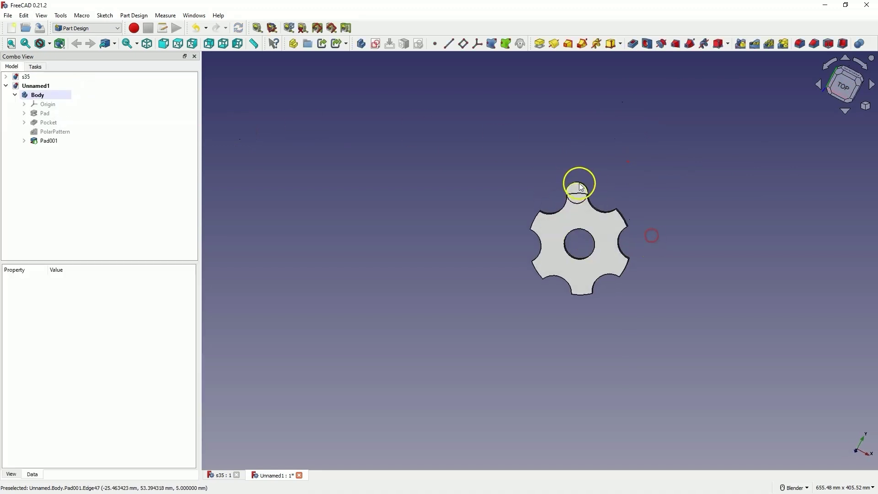
pyautogui.scroll(5, 581, 188)
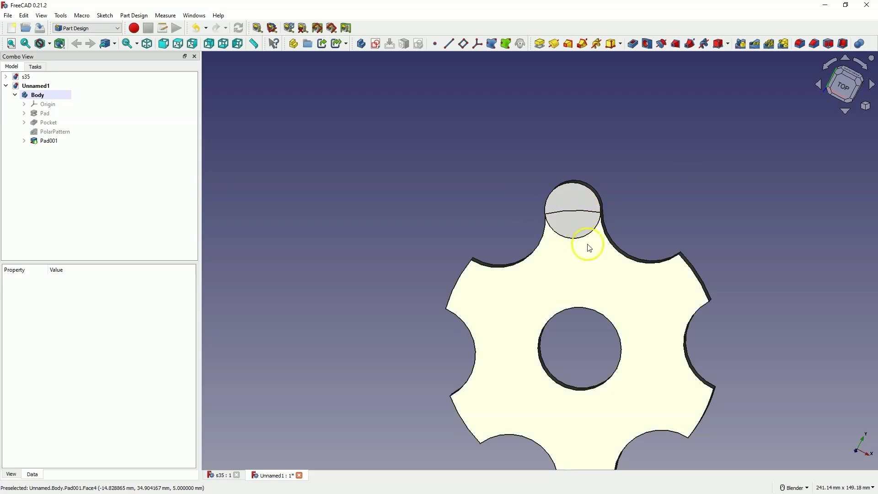
# - Set Pad001's Refine property to true in the Data tab to merge the top lobe seamlessly
pyautogui.moveTo(586, 247); pyautogui.dragTo(606, 180, button='middle')
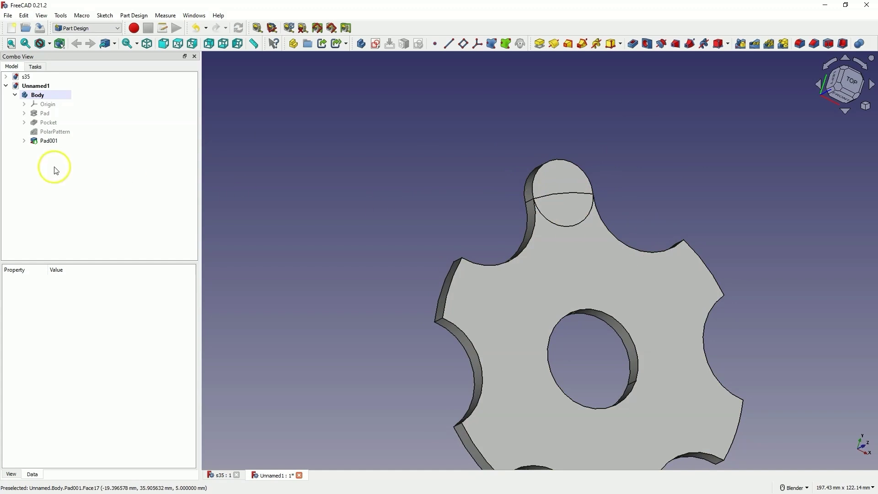
pyautogui.click(48, 142)
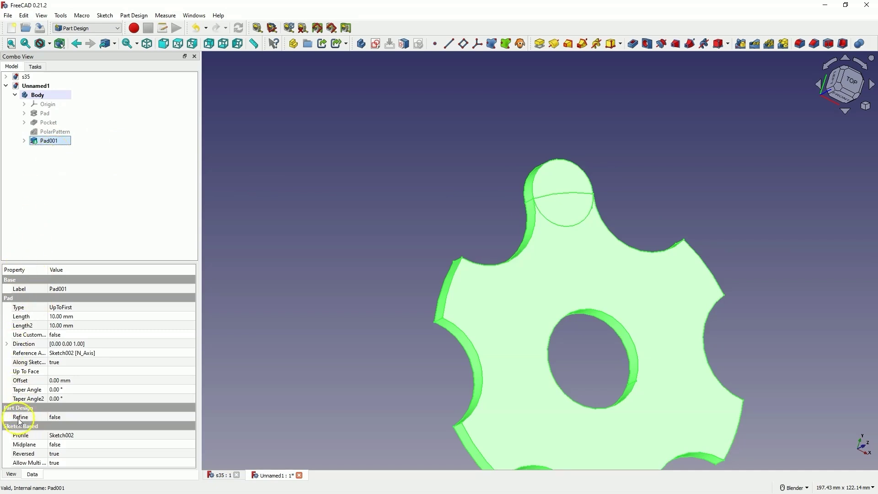
pyautogui.click(64, 416)
pyautogui.click(65, 416)
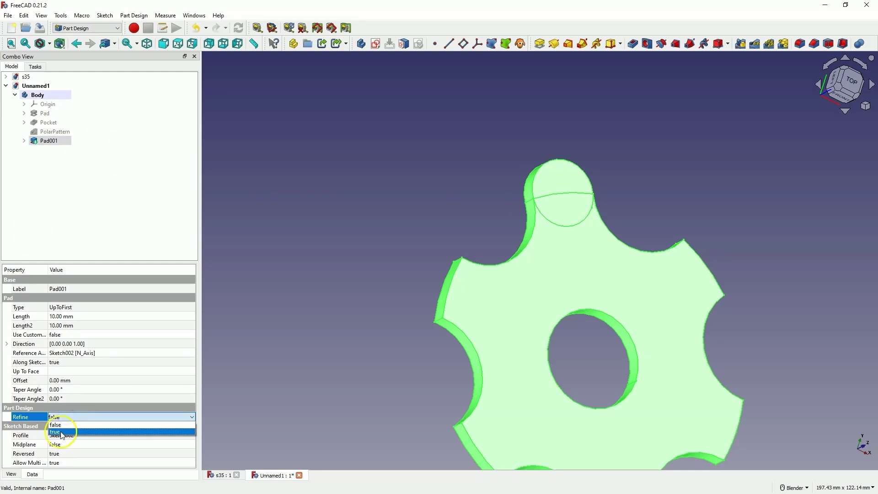
pyautogui.click(62, 433)
pyautogui.click(586, 166)
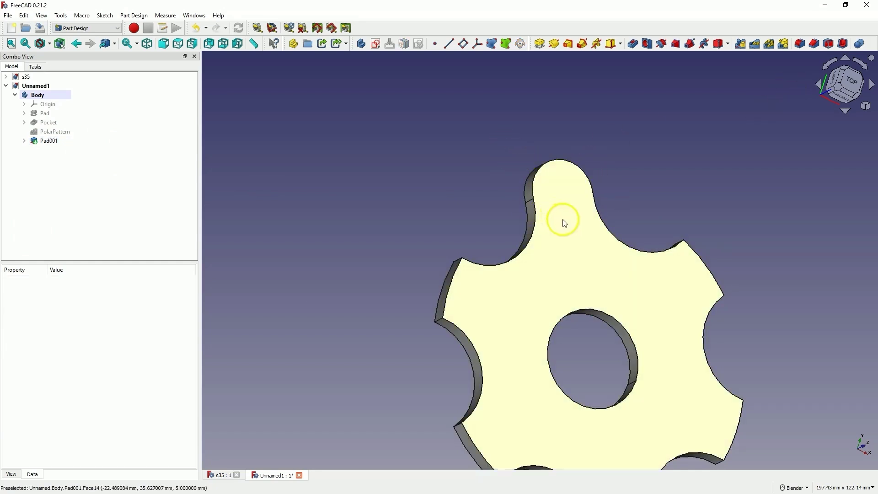
pyautogui.click(557, 196)
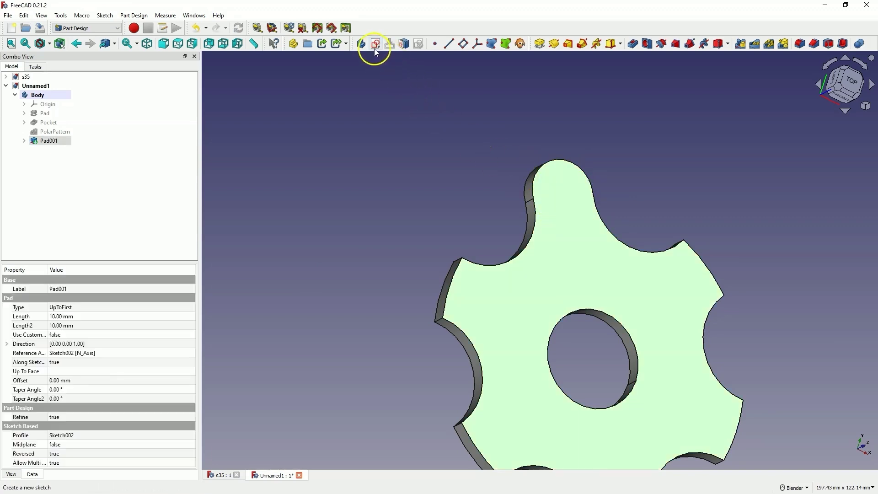
# - Start a sketch on the plate face and draw a circle centred on the top lobe's arc
pyautogui.click(376, 44)
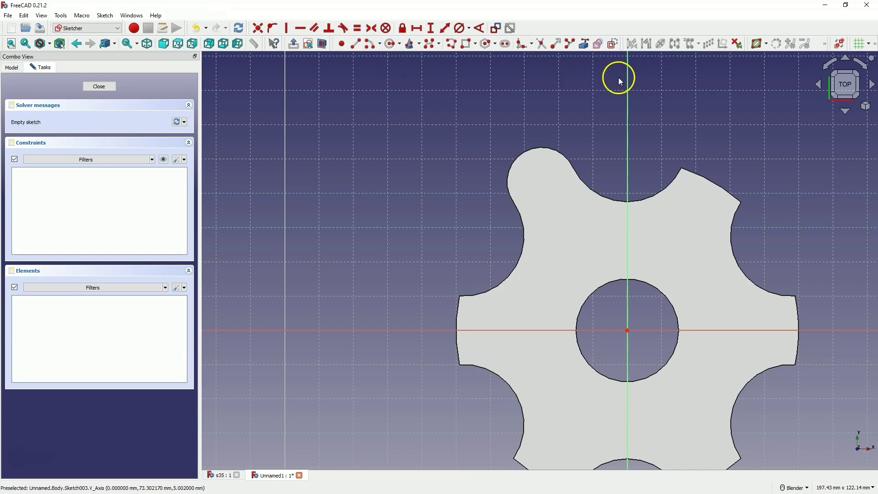
pyautogui.click(585, 45)
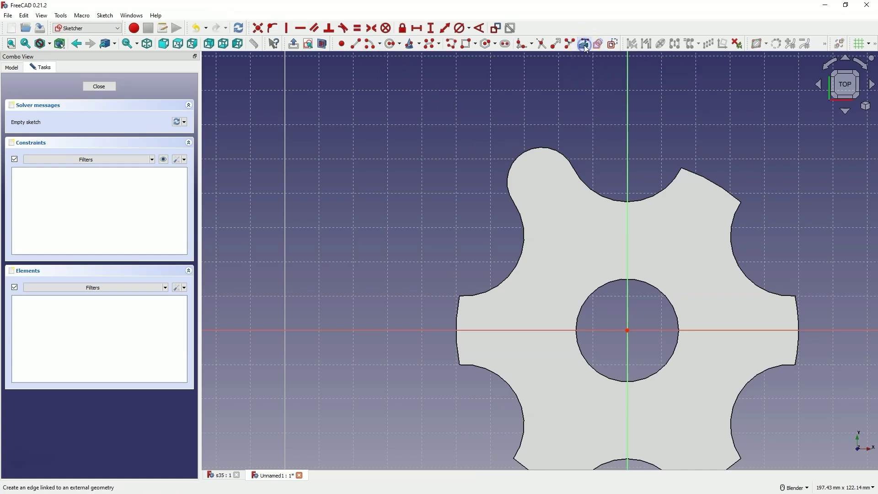
pyautogui.click(531, 147)
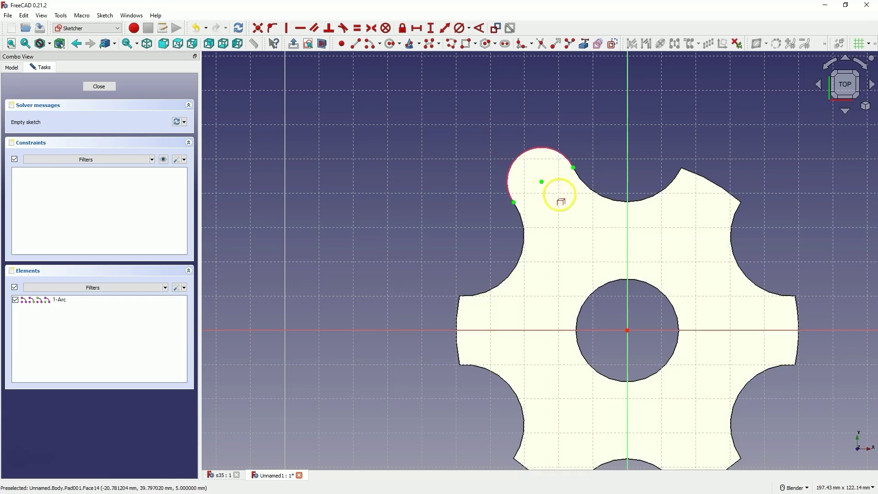
pyautogui.click(388, 46)
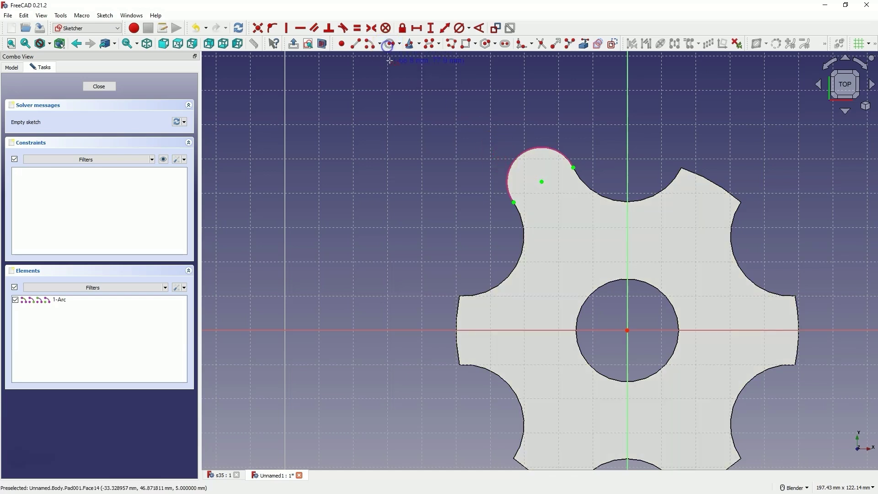
pyautogui.click(543, 181)
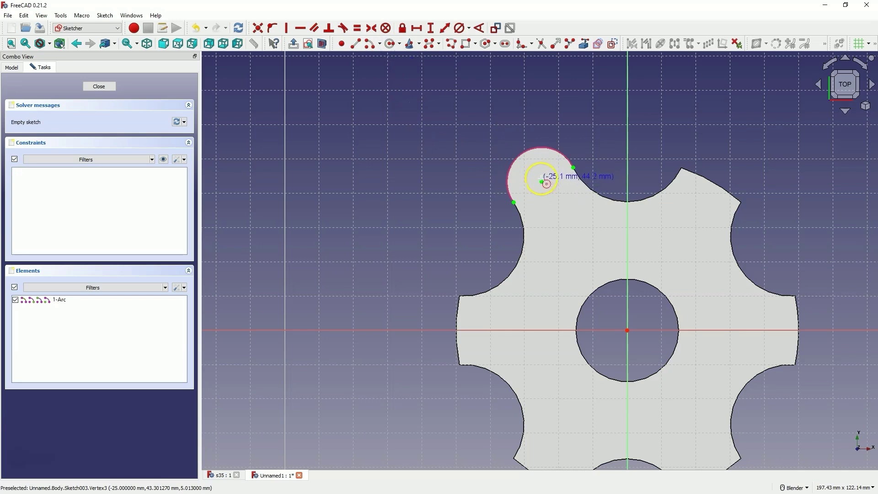
pyautogui.click(560, 190)
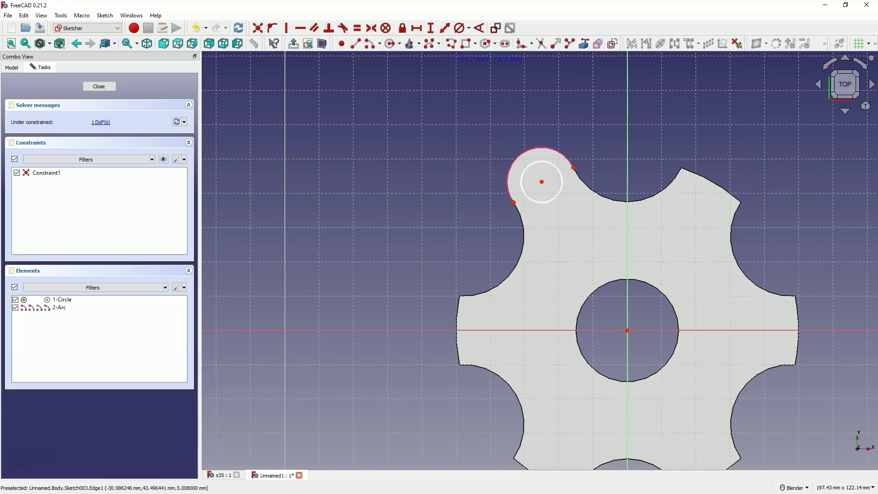
# - Constrain the circle to a 7 mm diameter and close the sketch
pyautogui.click(461, 28)
pyautogui.click(534, 167)
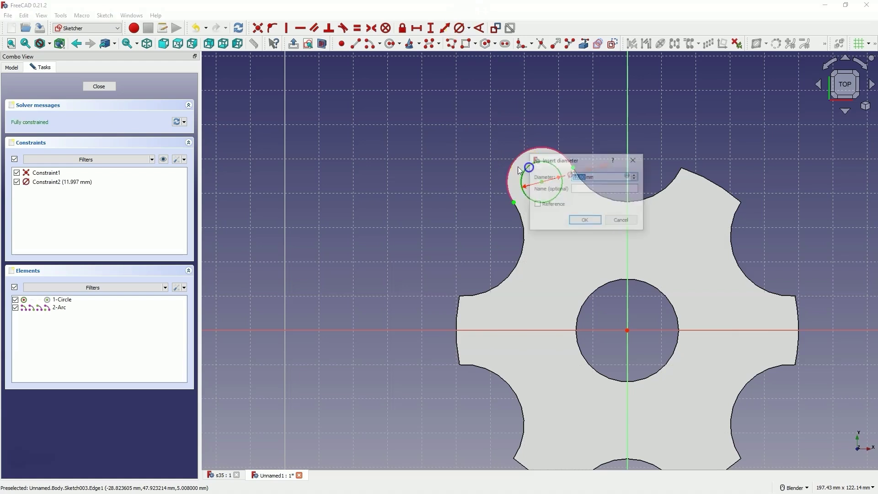
pyautogui.write('7')
pyautogui.press('Return')
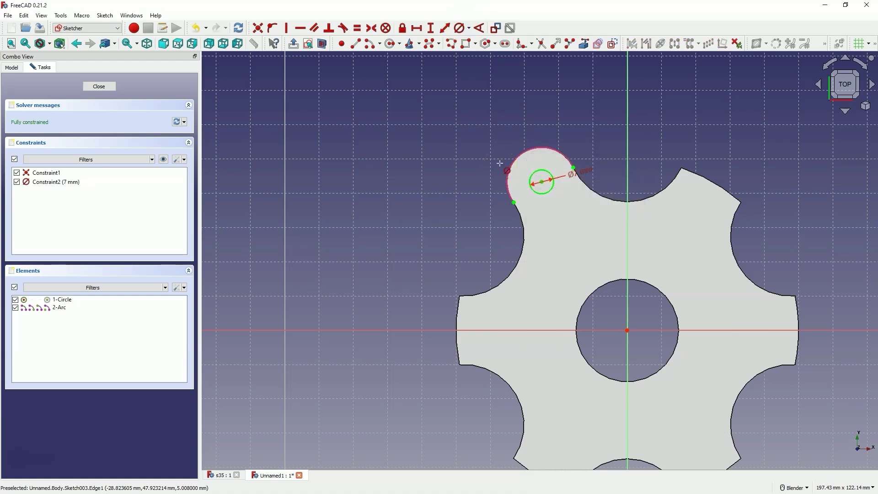
pyautogui.click(98, 87)
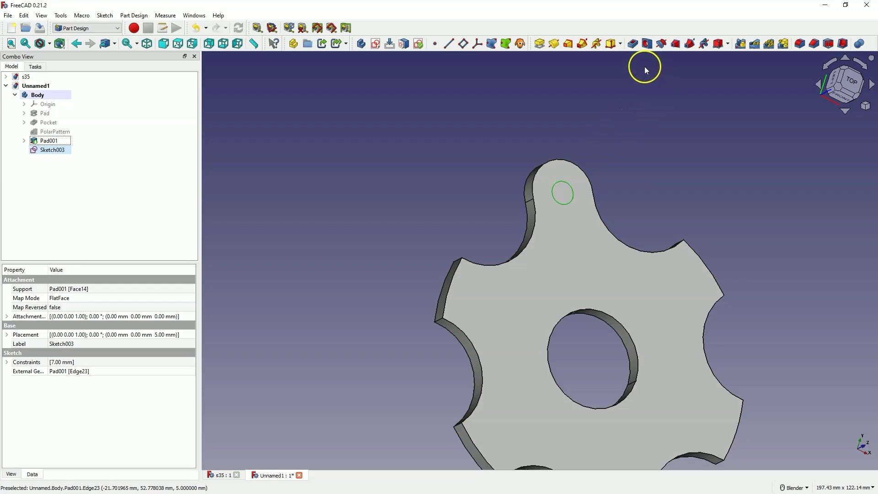
# - Pocket the 7 mm circle Through all to cut a hole in the top lobe
pyautogui.click(632, 45)
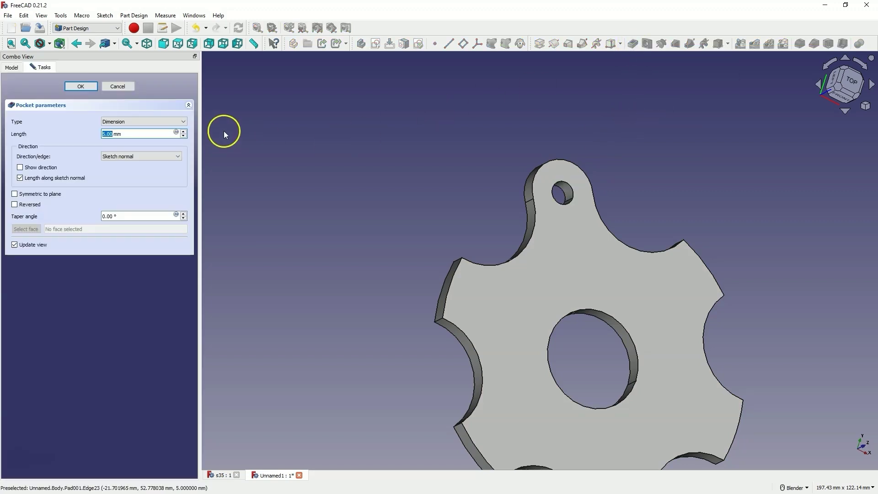
pyautogui.click(133, 121)
pyautogui.click(130, 136)
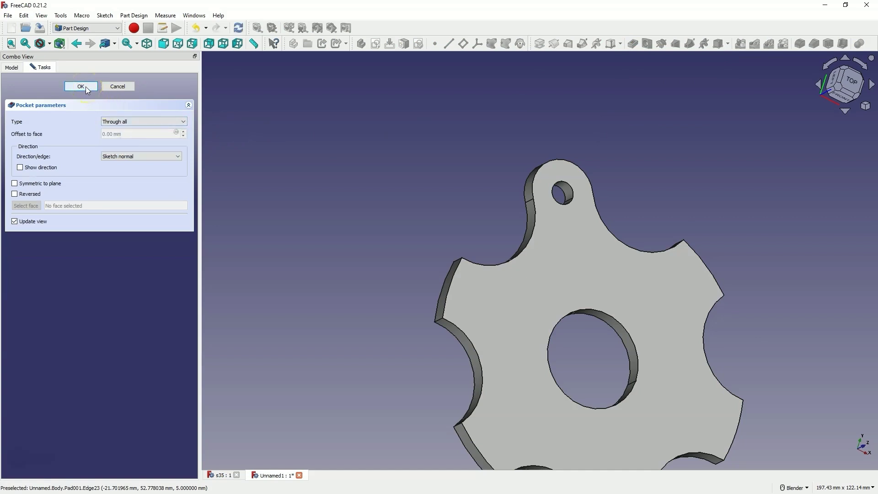
pyautogui.click(82, 86)
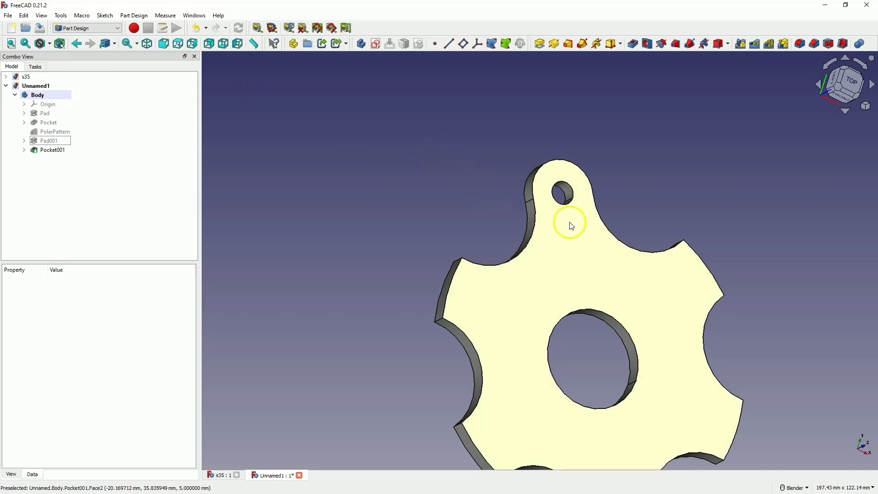
pyautogui.click(562, 233)
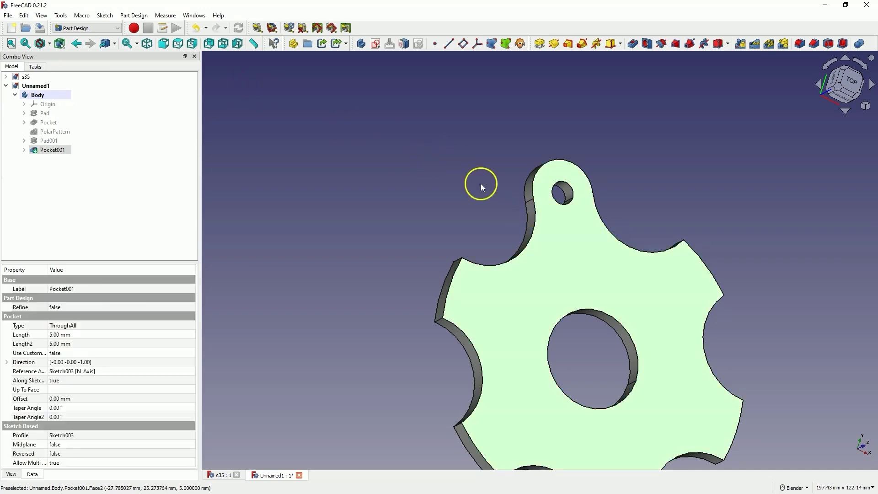
# - Sketch a 15 mm circle on the top face, centred on the referenced hole edge
pyautogui.click(376, 44)
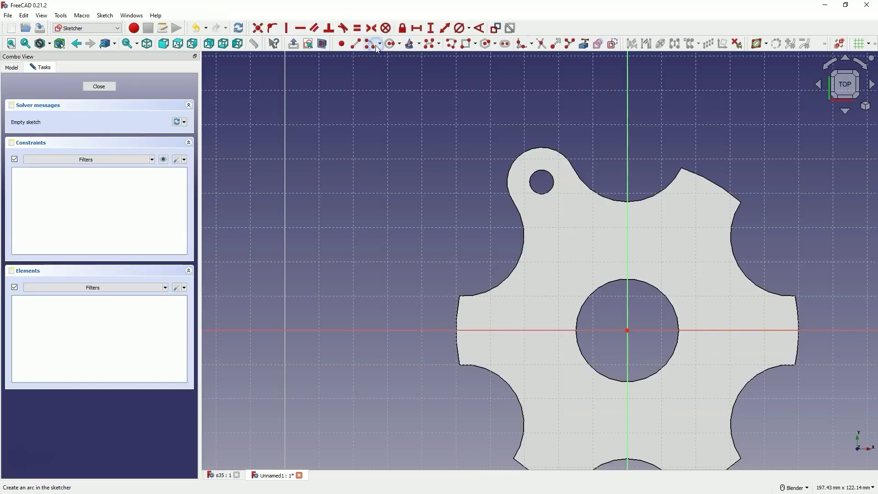
pyautogui.click(584, 44)
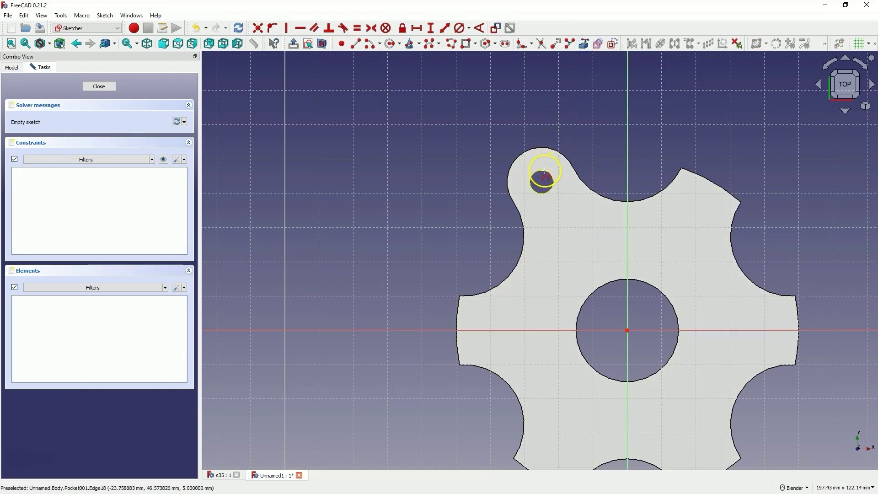
pyautogui.click(544, 171)
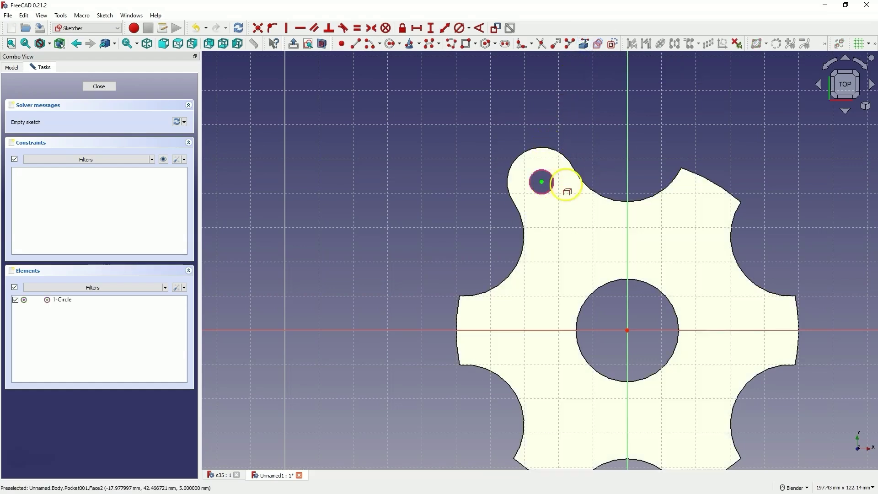
pyautogui.click(390, 43)
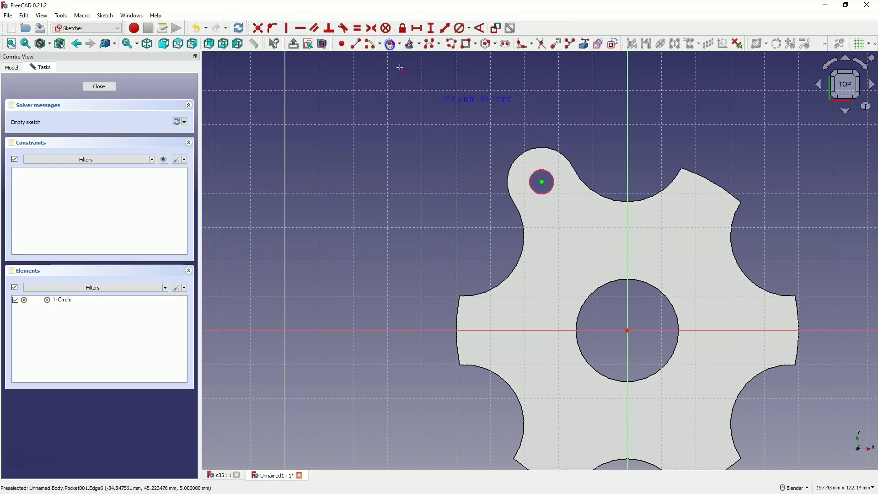
pyautogui.click(542, 182)
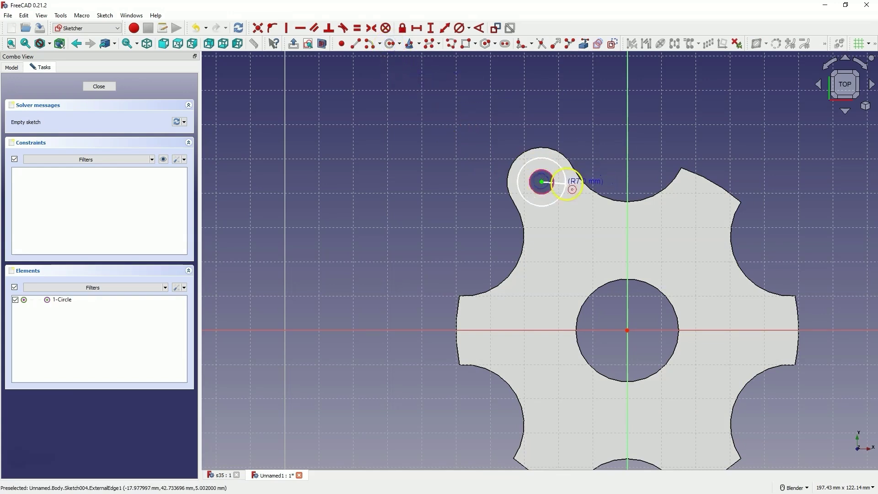
pyautogui.click(571, 188)
pyautogui.click(459, 29)
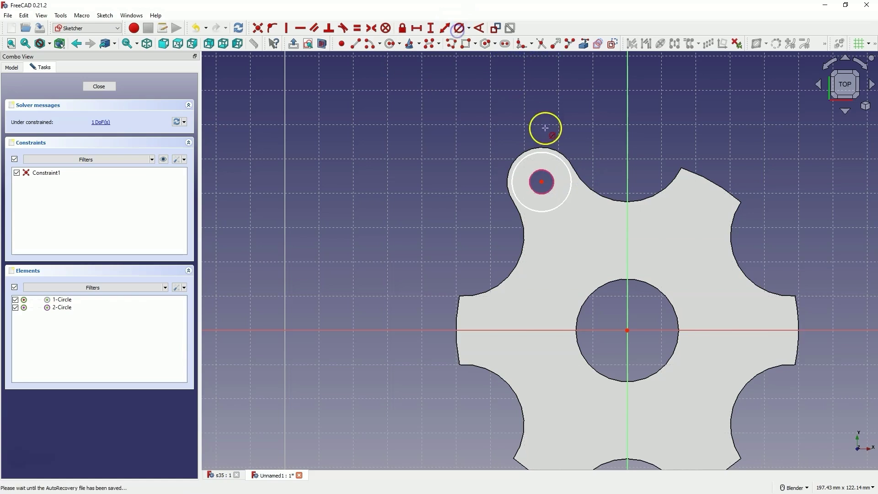
pyautogui.click(538, 153)
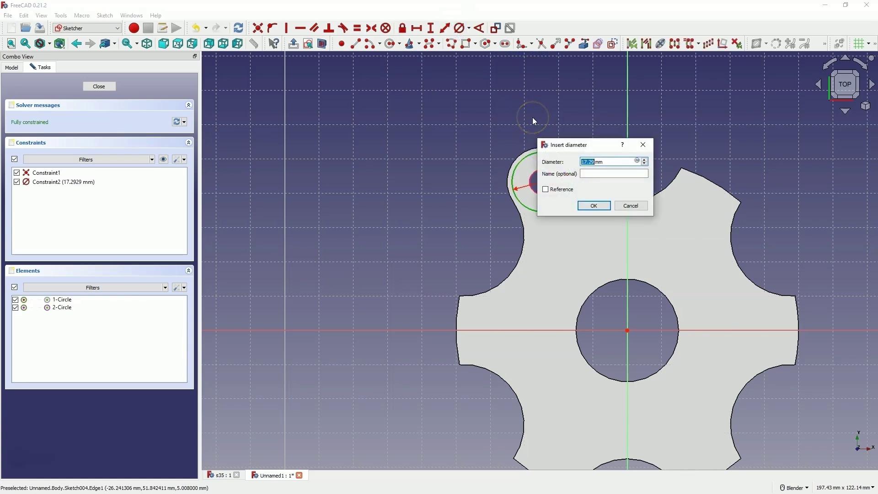
pyautogui.write('15')
pyautogui.click(593, 206)
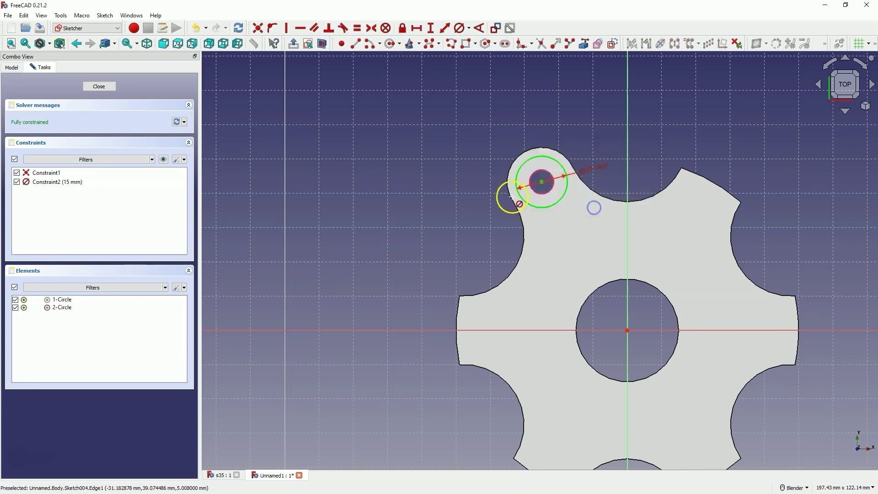
# - Add a second concentric circle, make it equal to the hole, and close the sketch
pyautogui.keyDown('shift'); pyautogui.moveTo(490, 168); pyautogui.dragTo(461, 180, button='middle'); pyautogui.keyUp('shift')
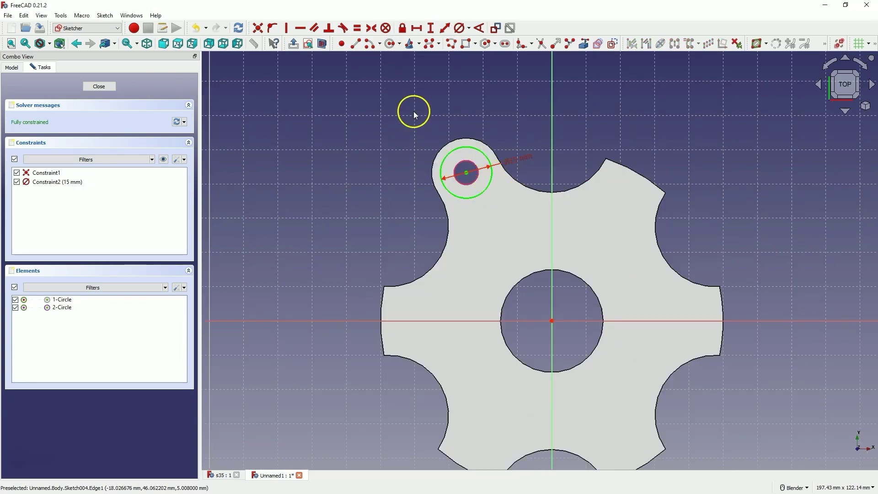
pyautogui.click(391, 45)
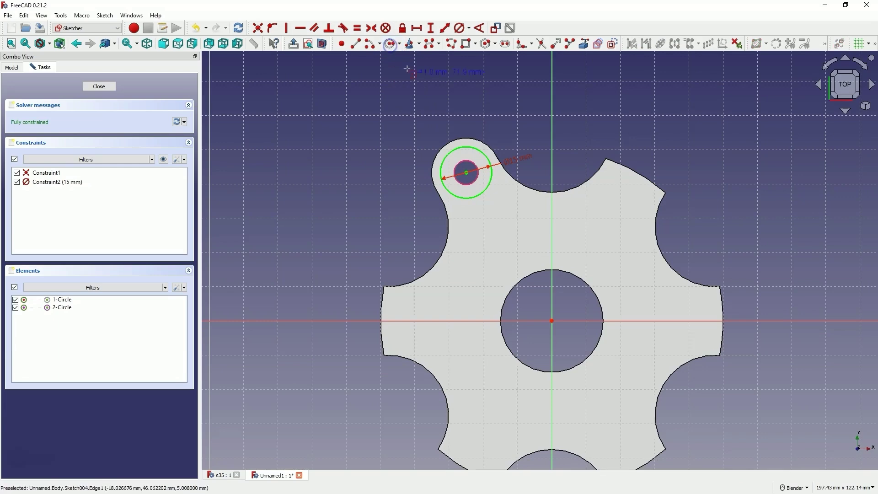
pyautogui.scroll(4, 418, 146)
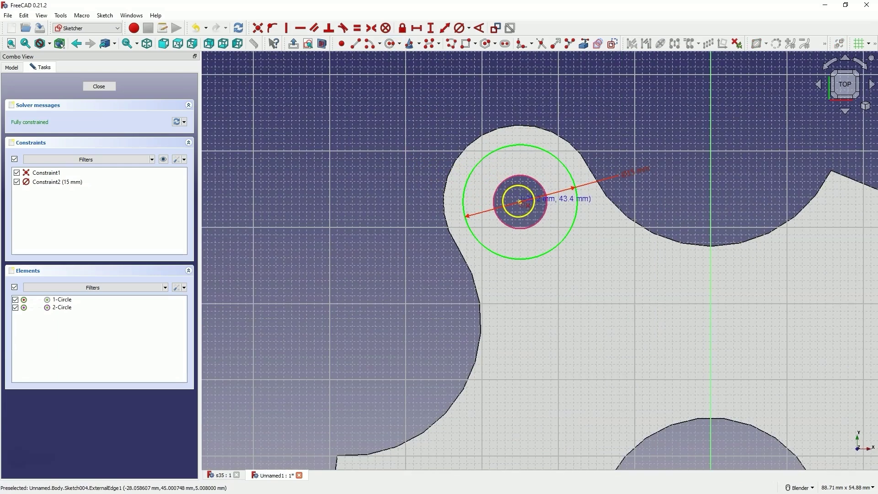
pyautogui.click(520, 202)
pyautogui.click(538, 169)
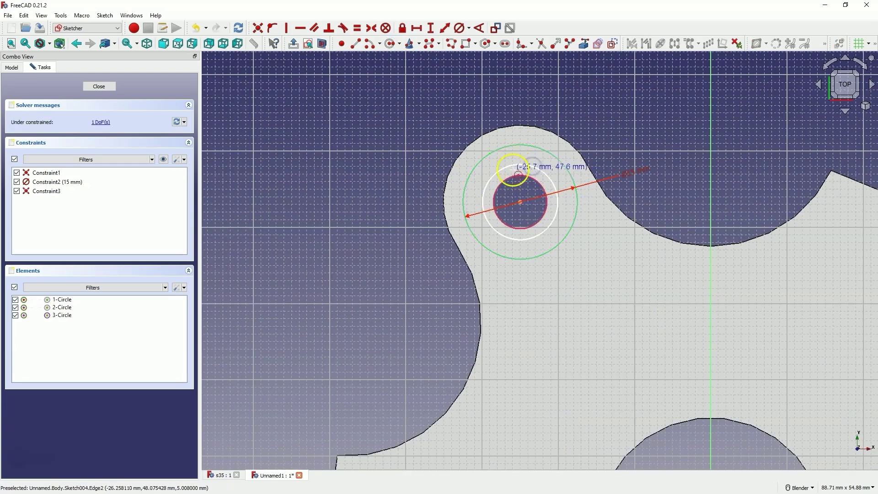
pyautogui.rightClick(432, 134)
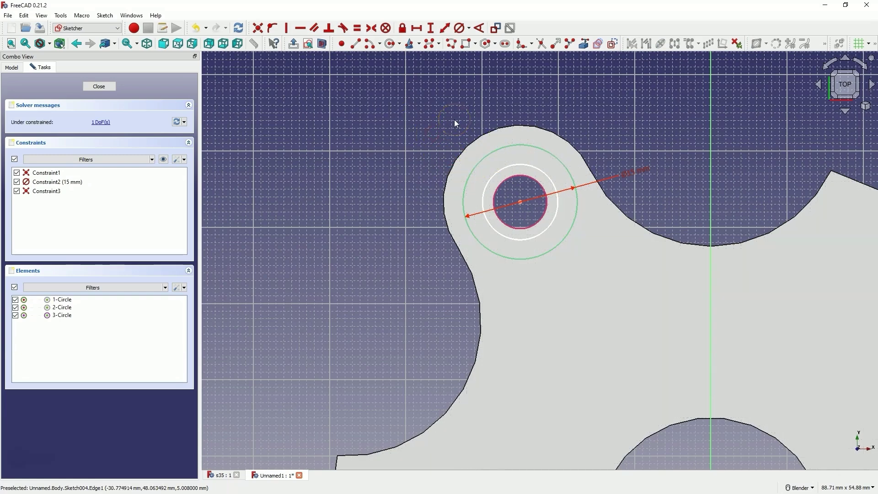
pyautogui.click(515, 163)
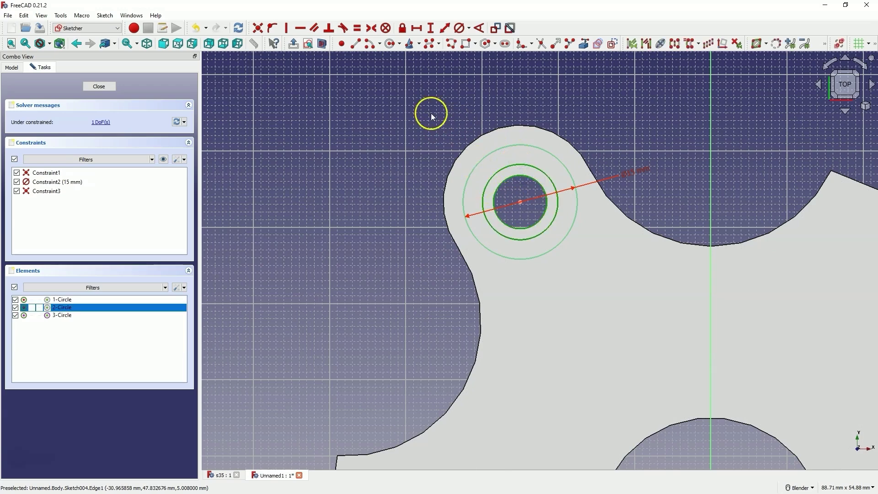
pyautogui.click(356, 32)
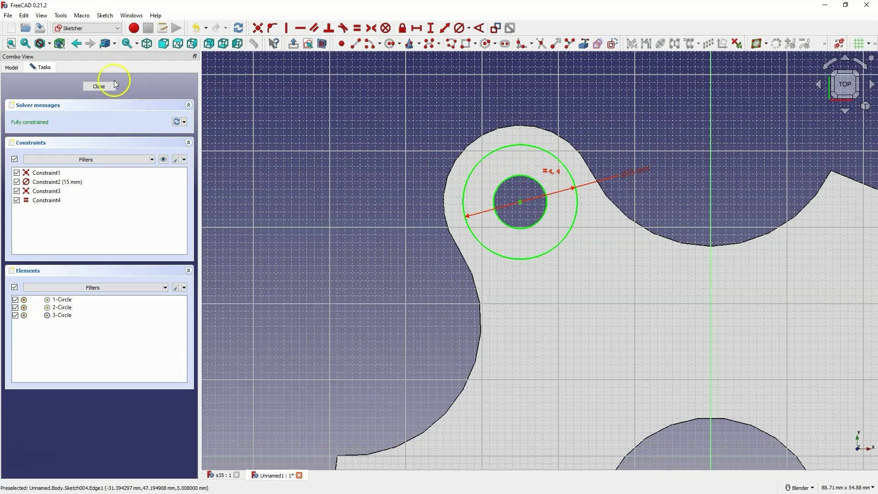
pyautogui.click(99, 86)
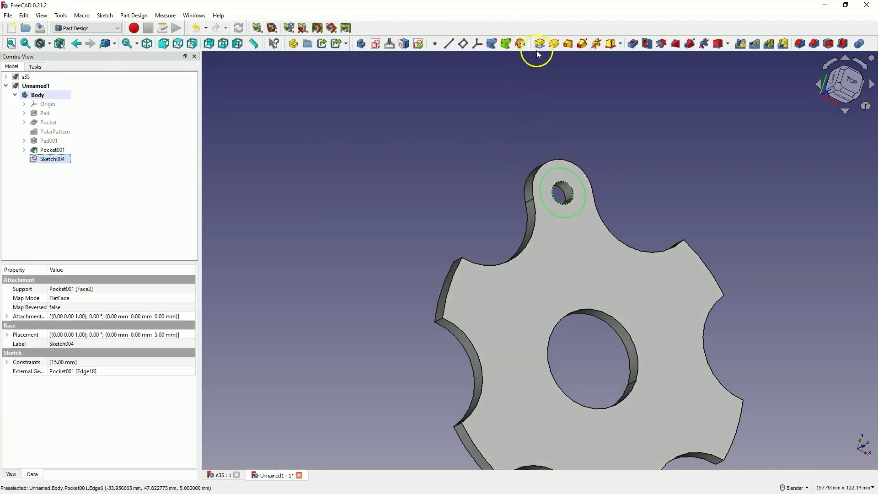
# - Pad Sketch004 by 2 mm to form a boss around the top-lobe hole
pyautogui.click(539, 44)
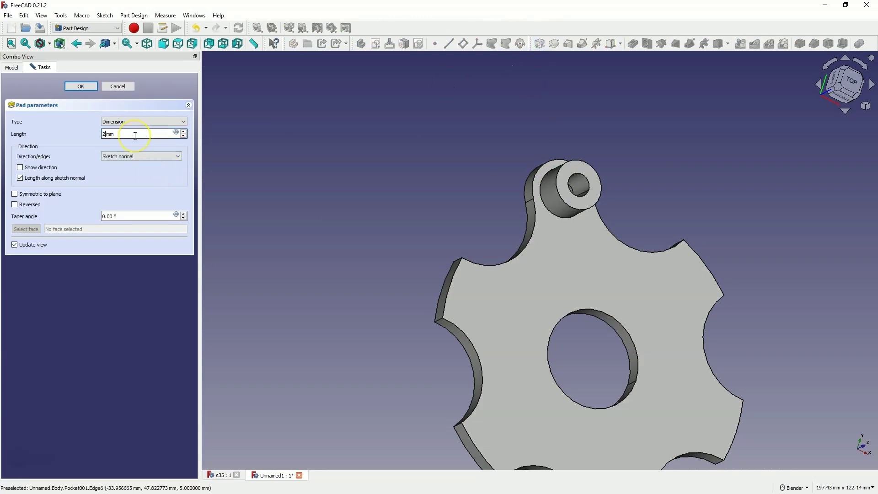
pyautogui.click(79, 131)
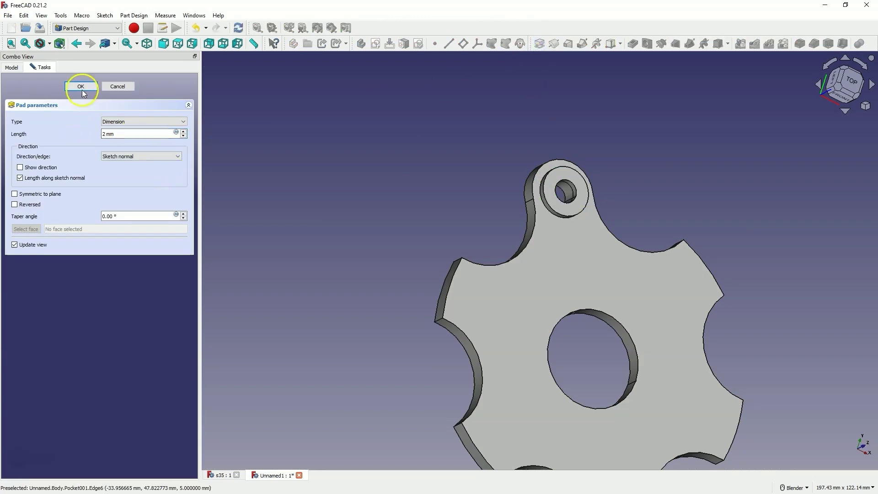
pyautogui.click(83, 87)
pyautogui.scroll(-3, 411, 180)
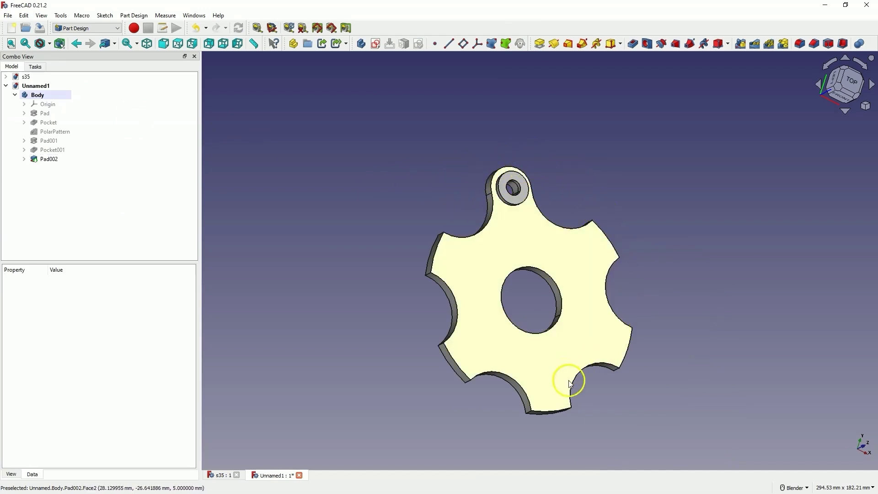
# - Select Pad001 through Pad002 together in the tree
pyautogui.click(411, 235)
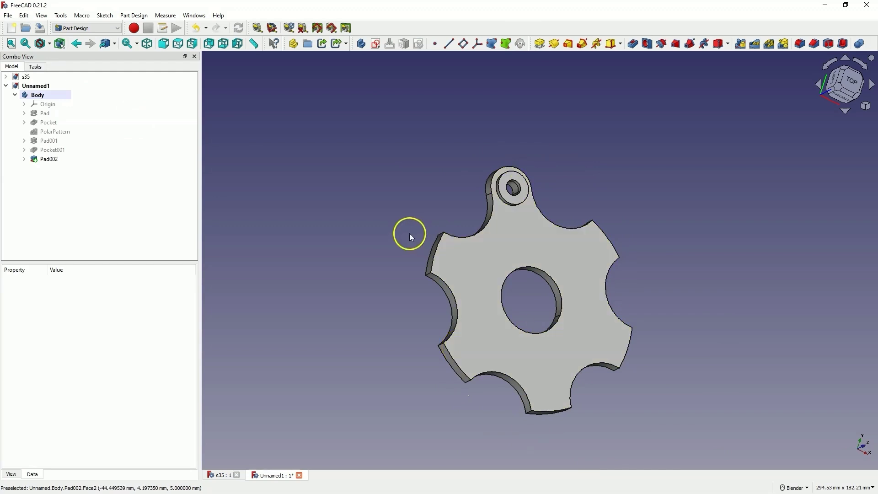
pyautogui.click(53, 141)
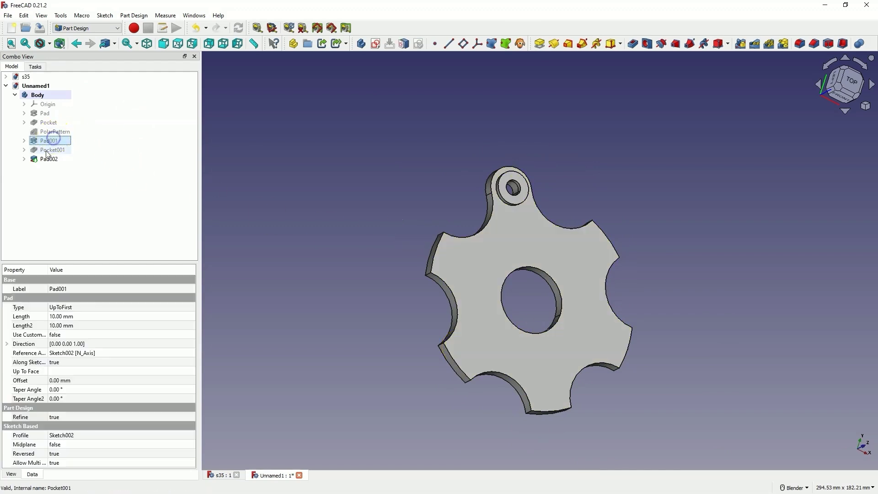
pyautogui.keyDown('shift'); pyautogui.click(52, 160); pyautogui.keyUp('shift')
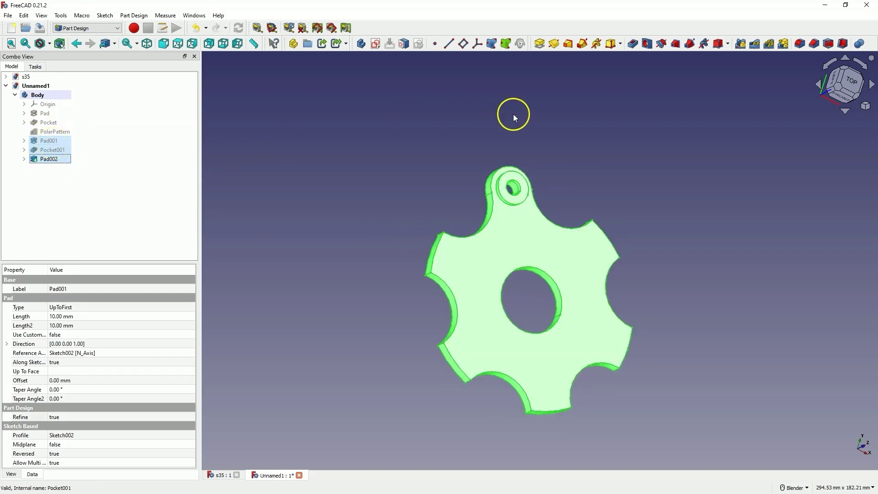
# - Polar-pattern the lobe, hole and boss around the Z axis, 360° with 6 occurrences
pyautogui.click(772, 44)
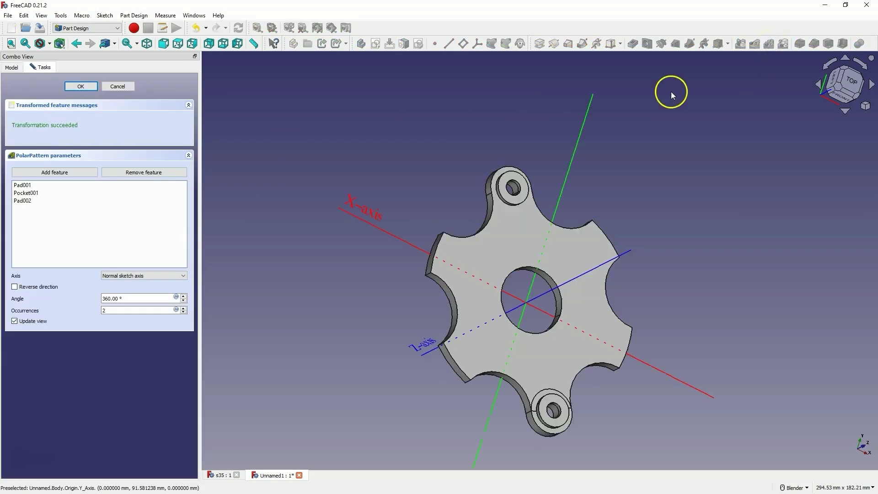
pyautogui.click(125, 275)
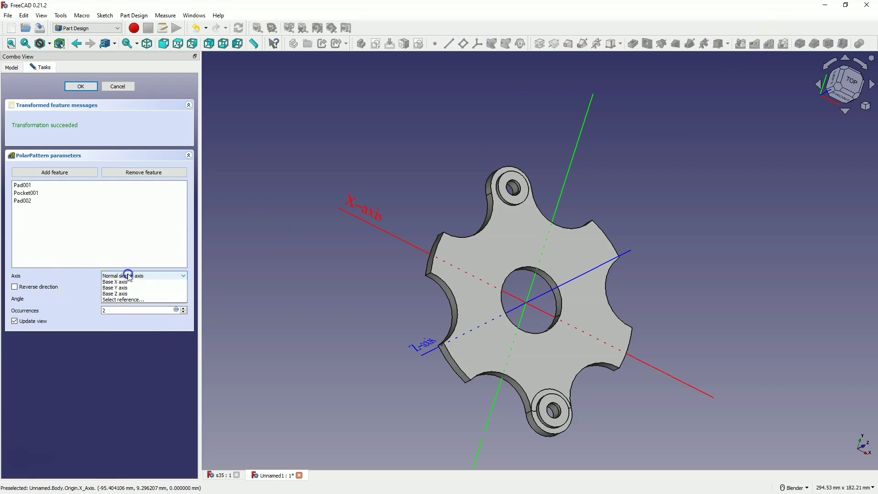
pyautogui.click(137, 310)
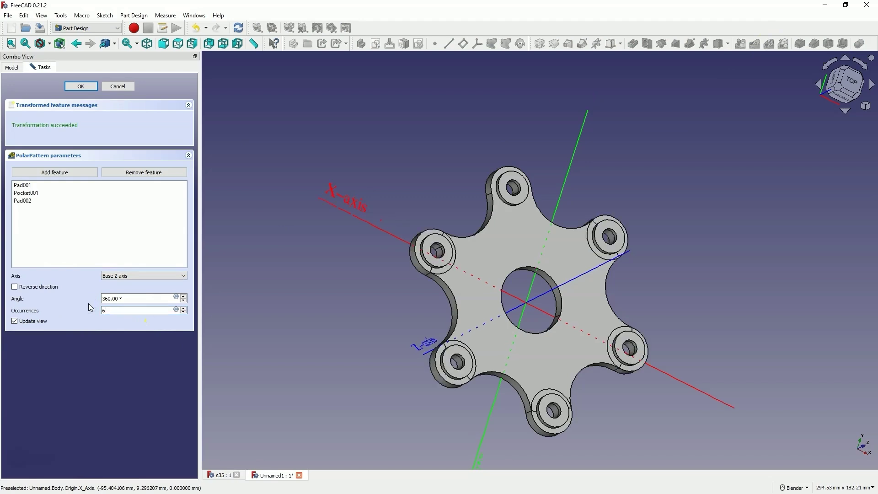
pyautogui.click(131, 126)
pyautogui.click(81, 87)
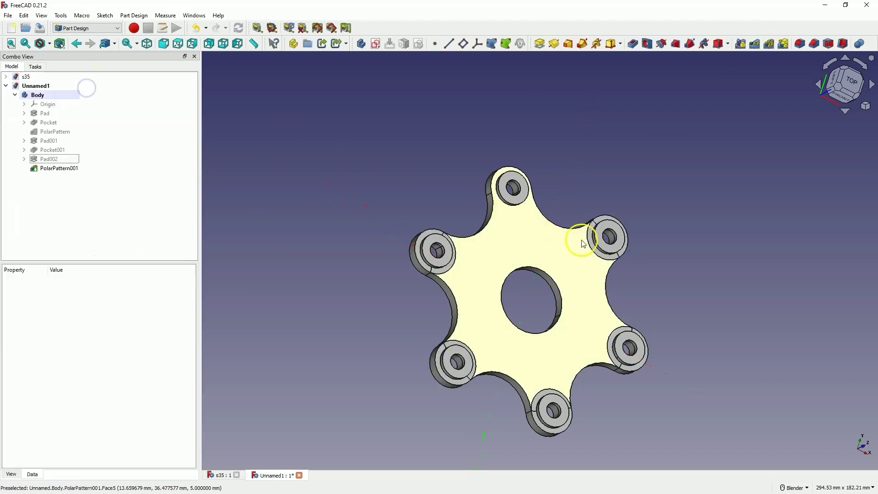
pyautogui.moveTo(579, 237); pyautogui.dragTo(353, 341, button='middle')
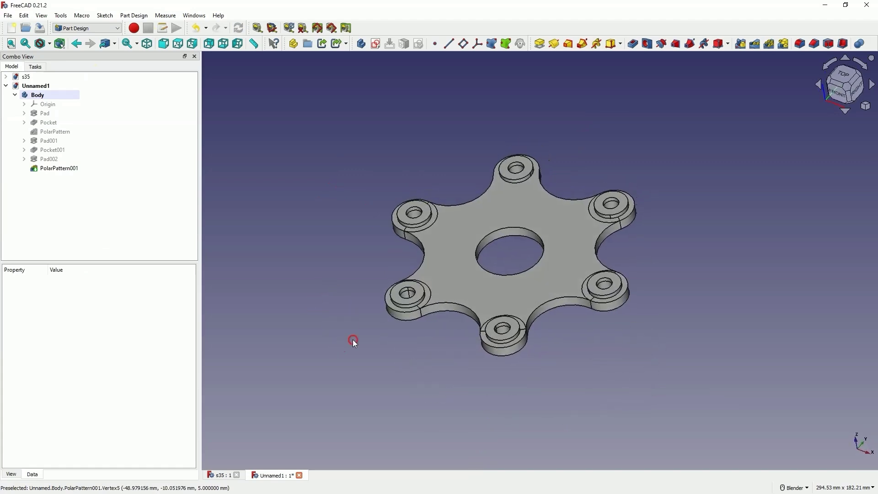
pyautogui.click(222, 478)
pyautogui.moveTo(410, 338); pyautogui.dragTo(421, 355, button='middle')
pyautogui.click(267, 475)
pyautogui.moveTo(382, 235); pyautogui.dragTo(463, 239, button='middle')
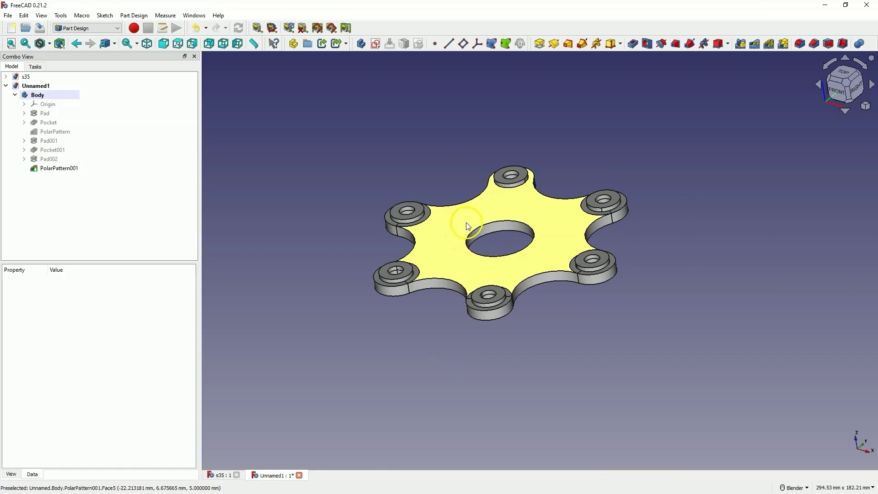
pyautogui.click(228, 476)
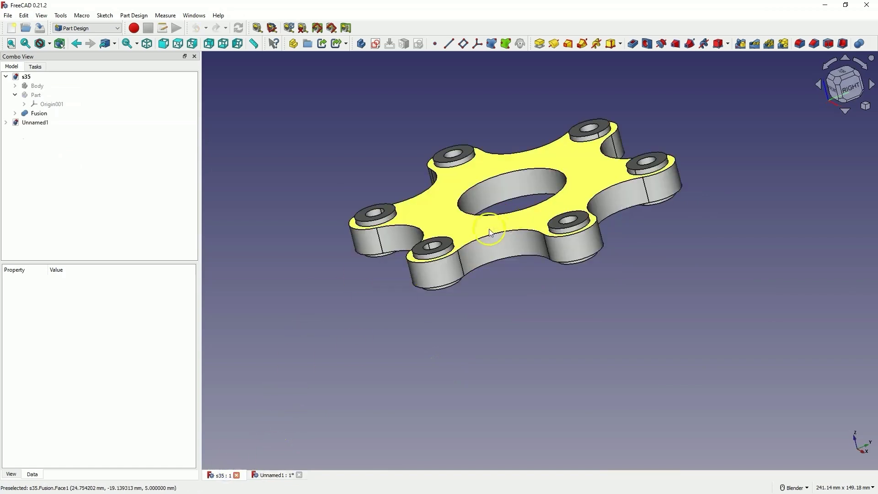
pyautogui.click(269, 475)
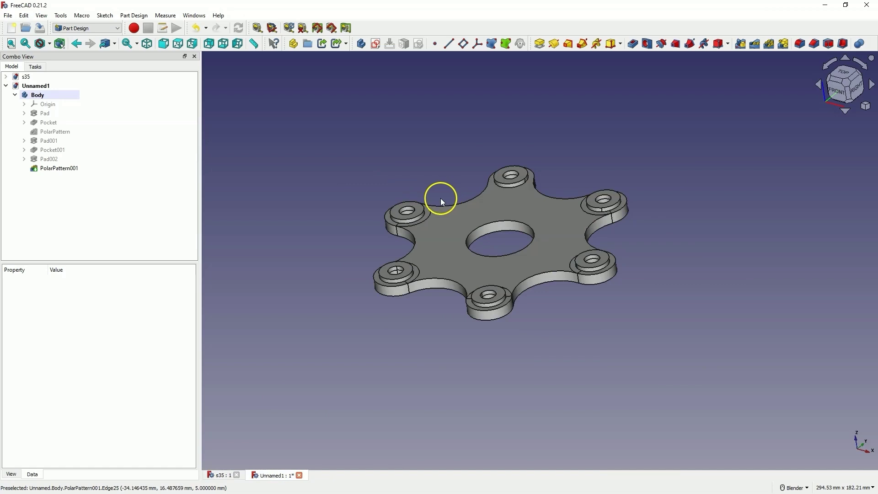
pyautogui.click(58, 169)
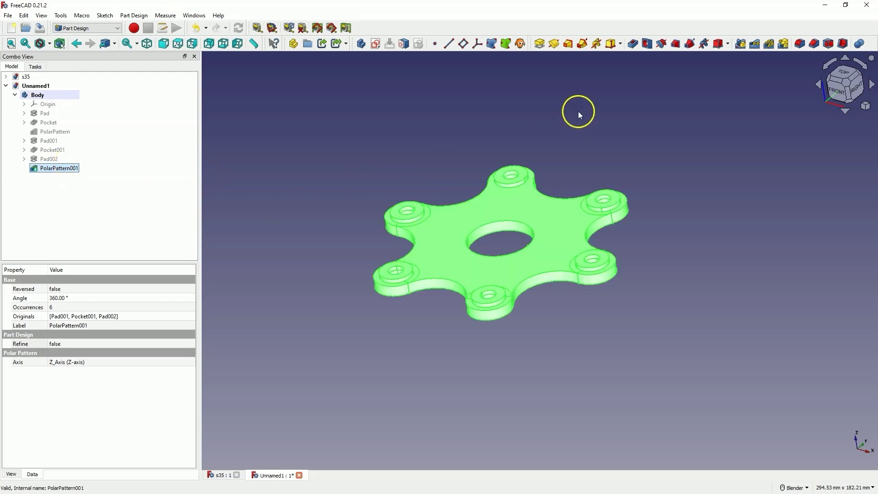
# - Try the Part Design Mirrored feature, cancel after its error, and show the workbench list
pyautogui.click(739, 46)
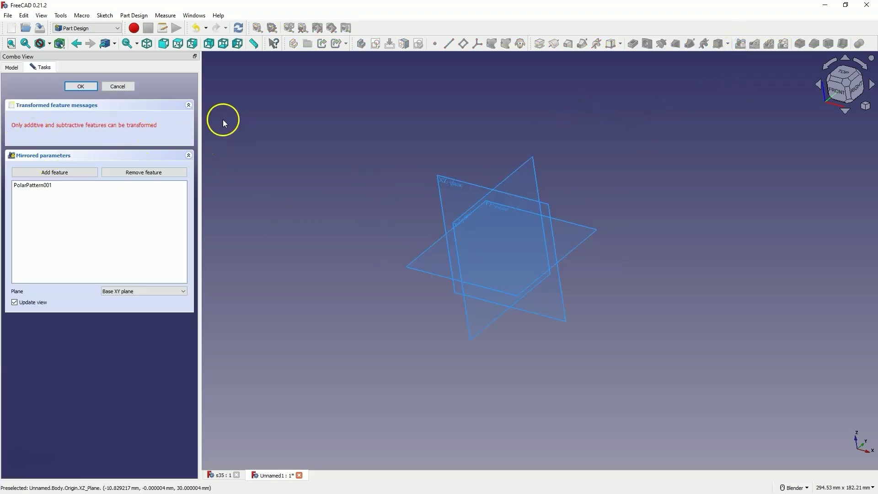
pyautogui.click(122, 88)
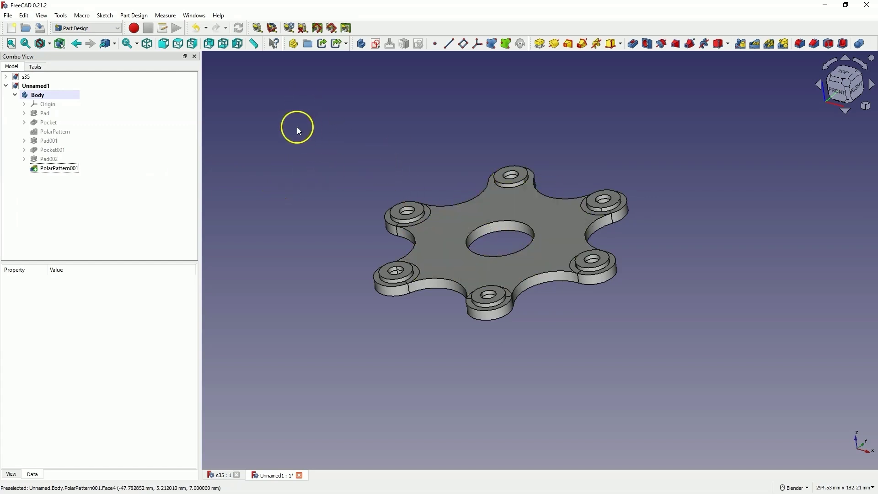
pyautogui.click(107, 30)
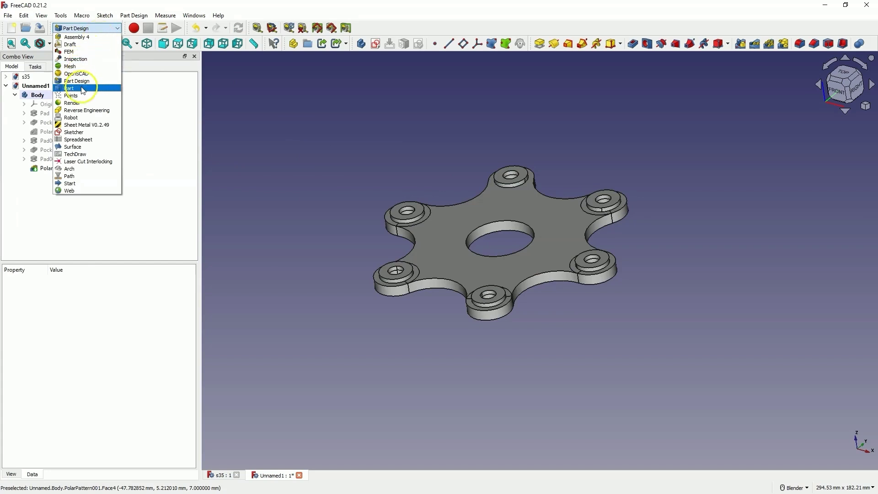
# - In the Part workbench, mirror PolarPattern001 across the XY plane, creating PolarPattern001 (Mirror #1)
pyautogui.click(73, 88)
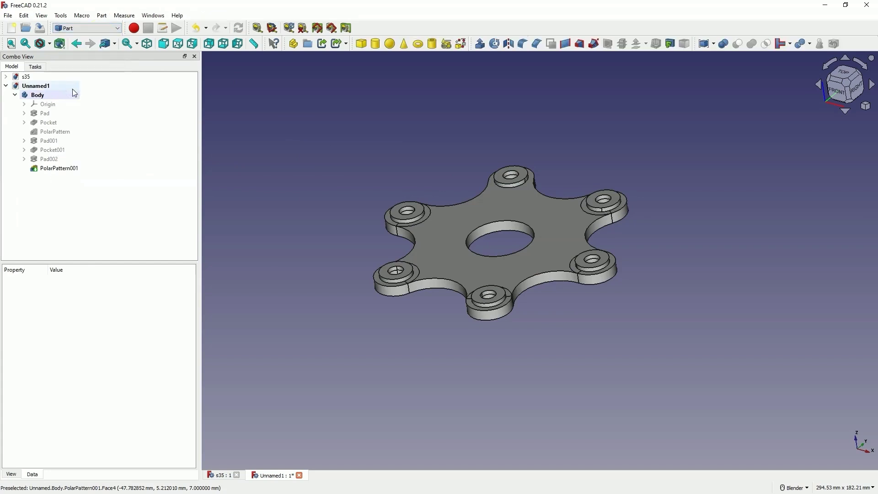
pyautogui.click(57, 169)
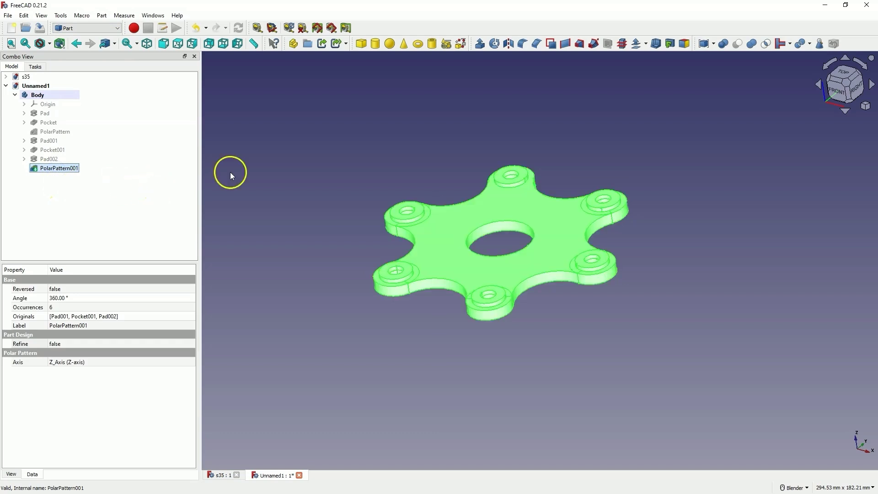
pyautogui.click(508, 45)
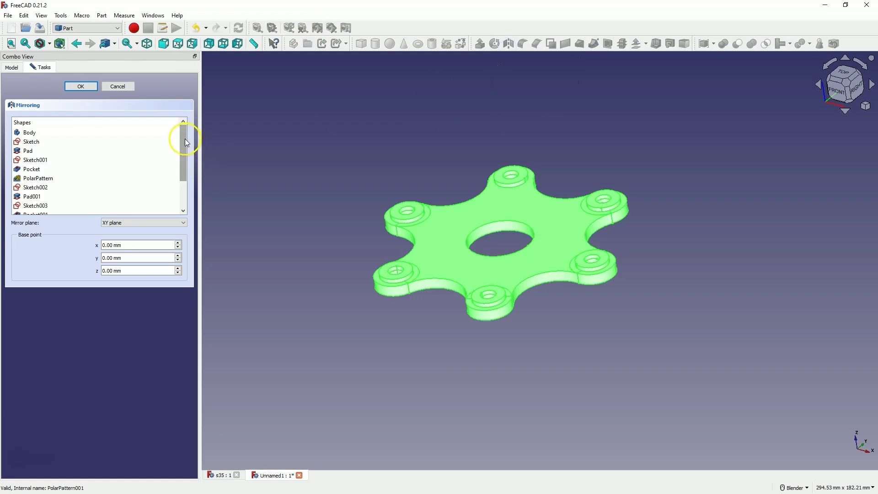
pyautogui.moveTo(185, 139); pyautogui.dragTo(185, 180)
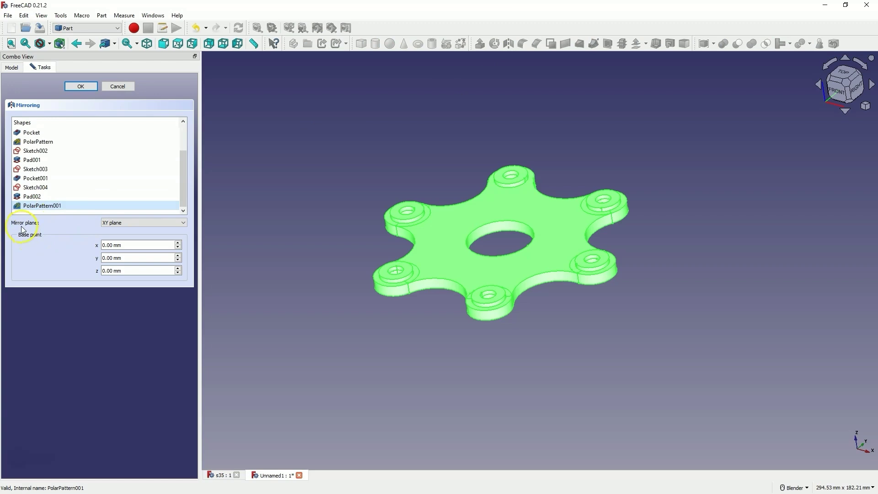
pyautogui.click(136, 223)
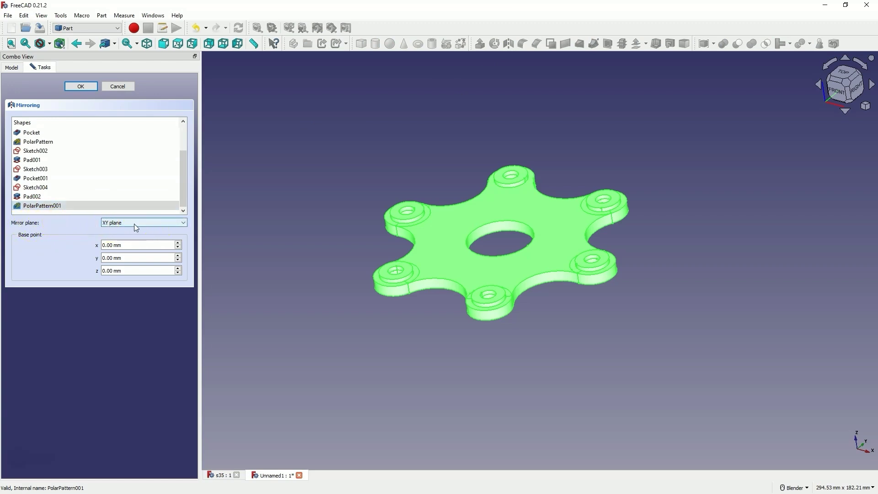
pyautogui.click(135, 227)
pyautogui.click(135, 223)
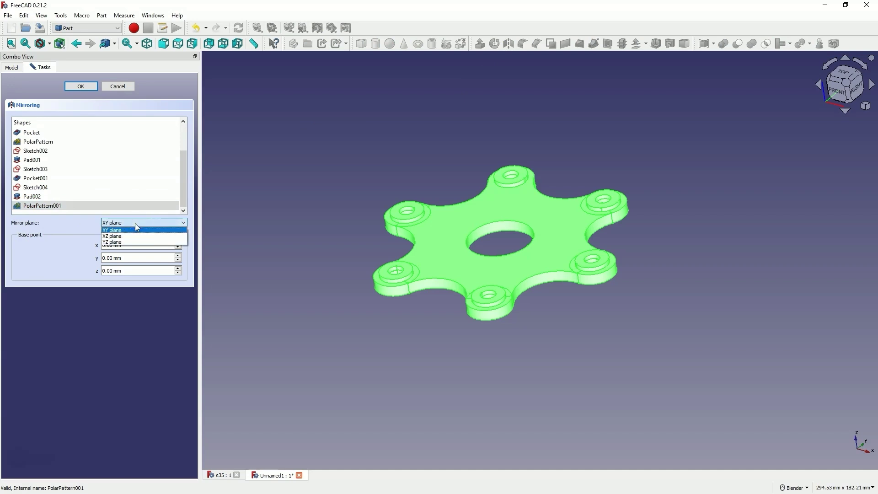
pyautogui.click(135, 224)
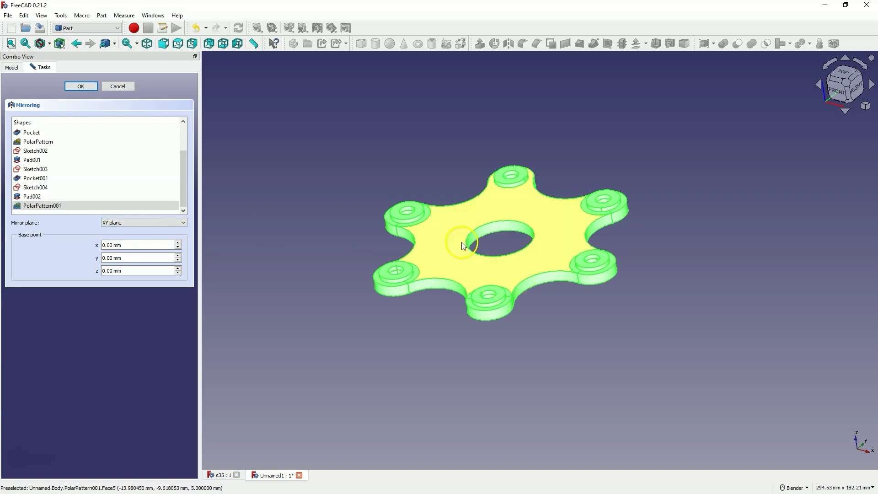
pyautogui.click(520, 247)
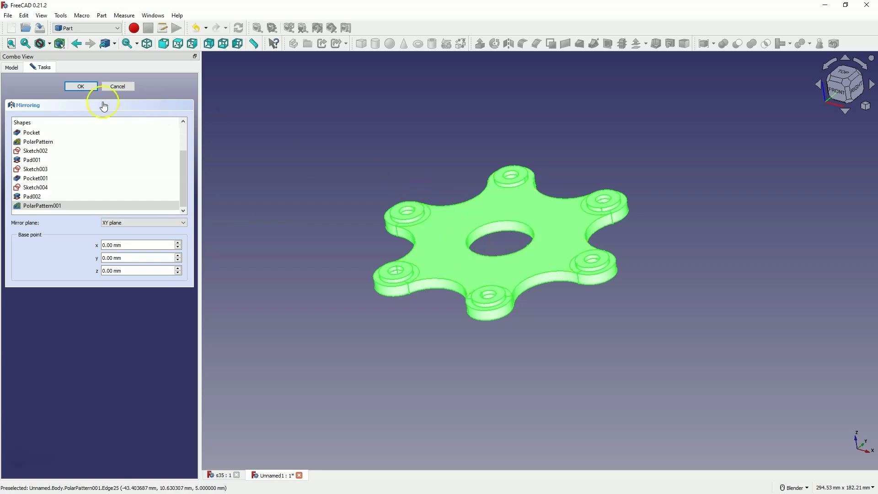
pyautogui.click(80, 87)
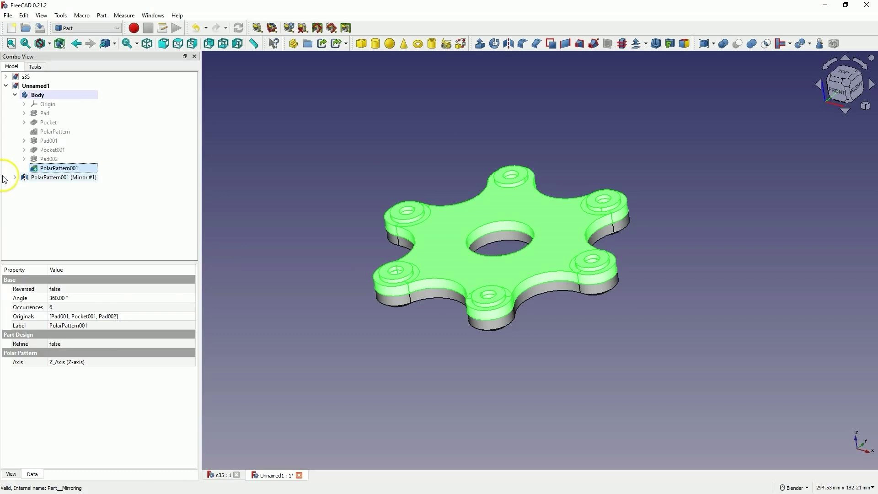
# - Collapse the Body in the tree and select it together with PolarPattern001 (Mirror #1)
pyautogui.click(55, 178)
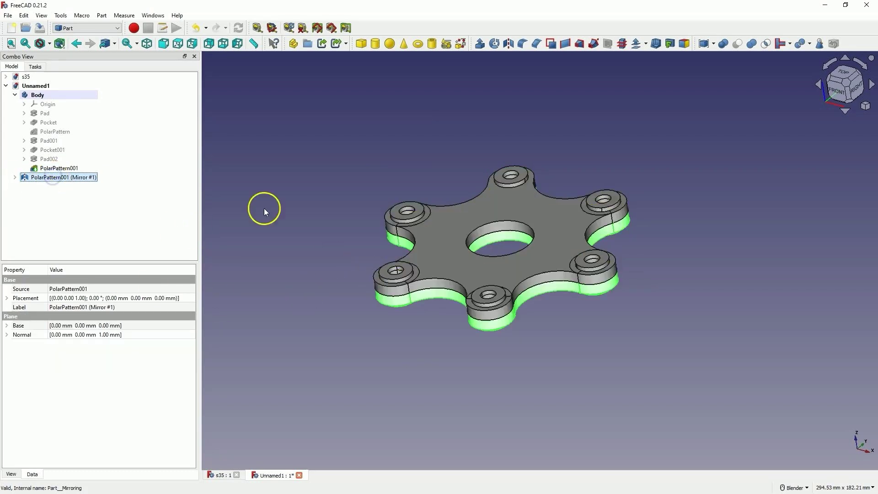
pyautogui.click(14, 94)
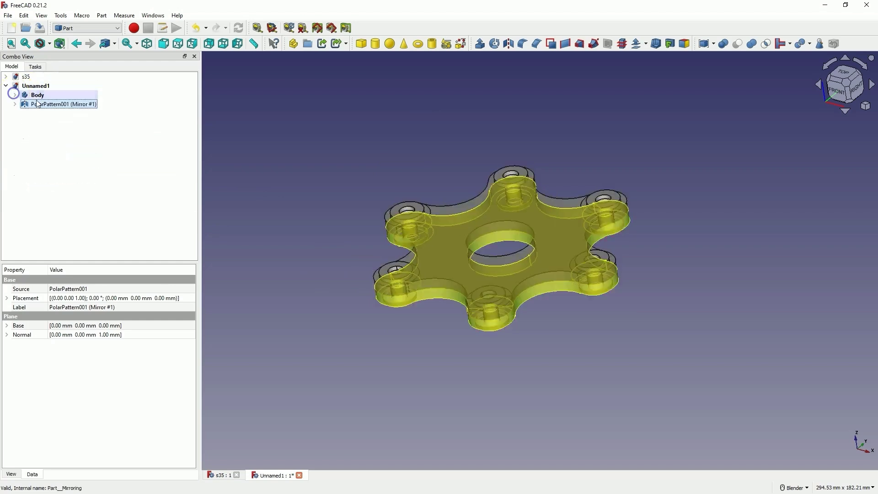
pyautogui.click(36, 96)
pyautogui.keyDown('ctrl'); pyautogui.click(41, 97); pyautogui.keyUp('ctrl')
pyautogui.click(41, 98)
pyautogui.click(38, 104)
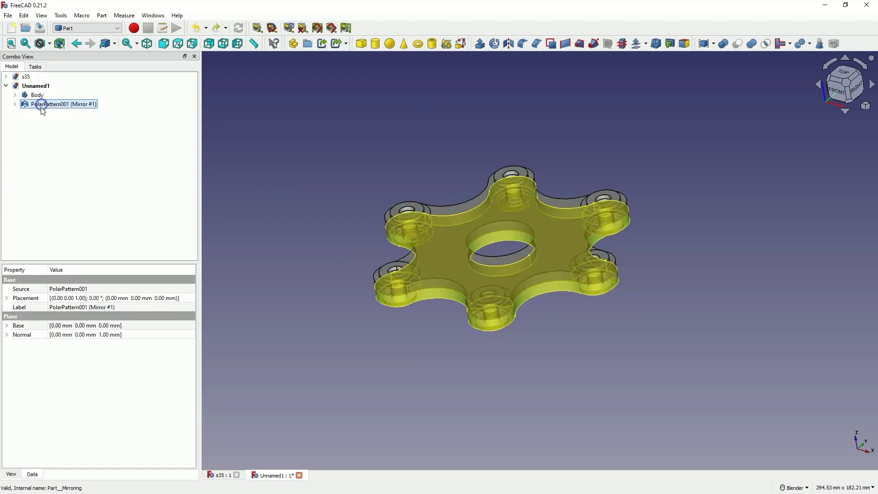
pyautogui.click(37, 95)
pyautogui.click(42, 104)
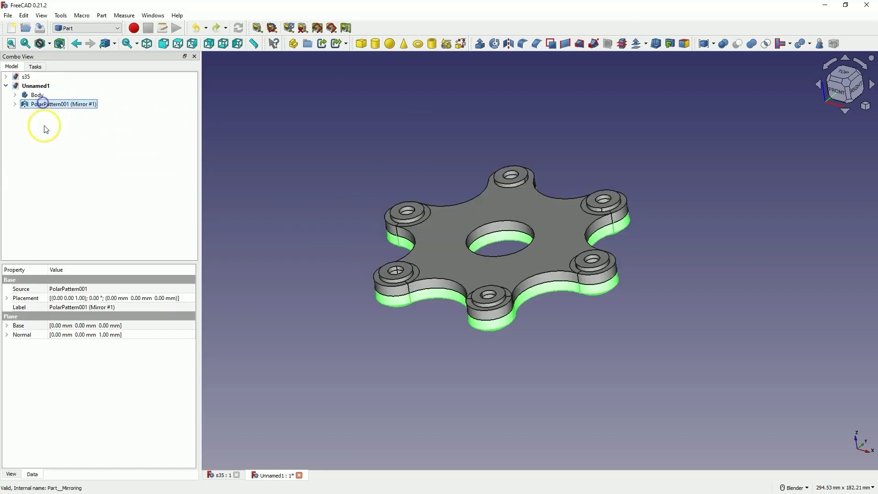
pyautogui.click(40, 95)
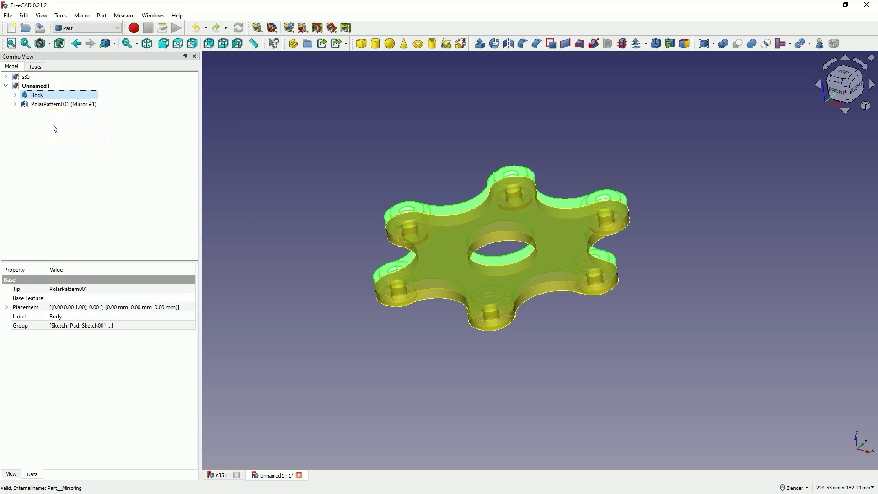
pyautogui.click(83, 118)
pyautogui.click(56, 106)
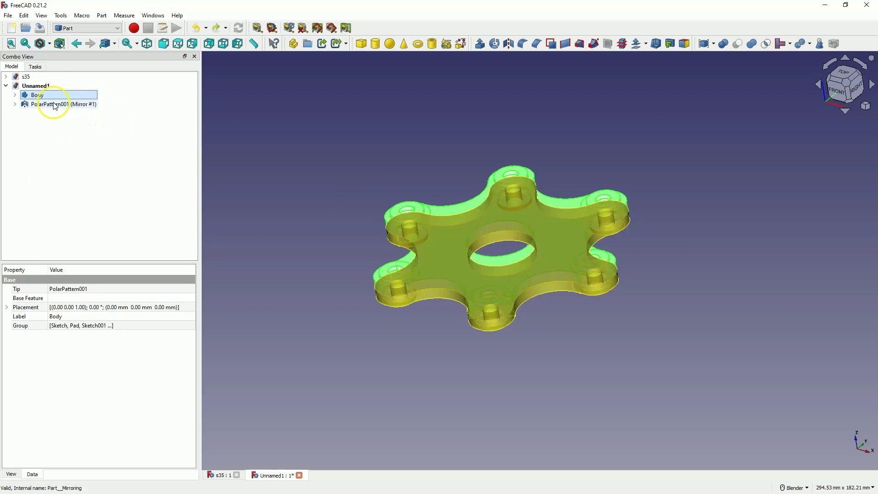
pyautogui.keyDown('ctrl'); pyautogui.click(55, 104); pyautogui.keyUp('ctrl')
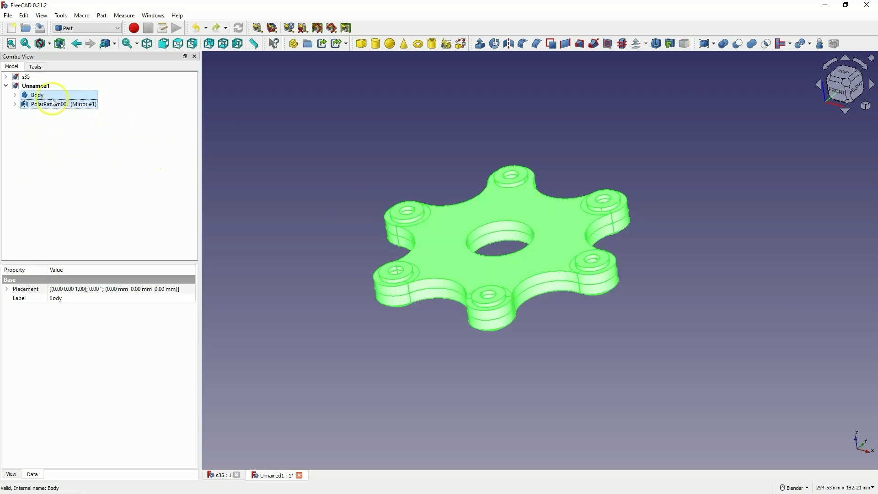
# - Fuse the Body and its mirror copy into a Fusion with Part Union
pyautogui.click(751, 45)
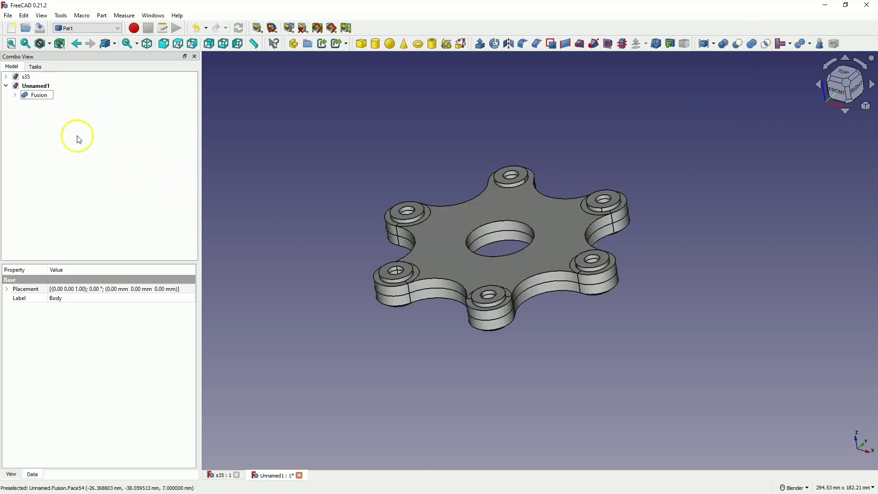
pyautogui.click(40, 95)
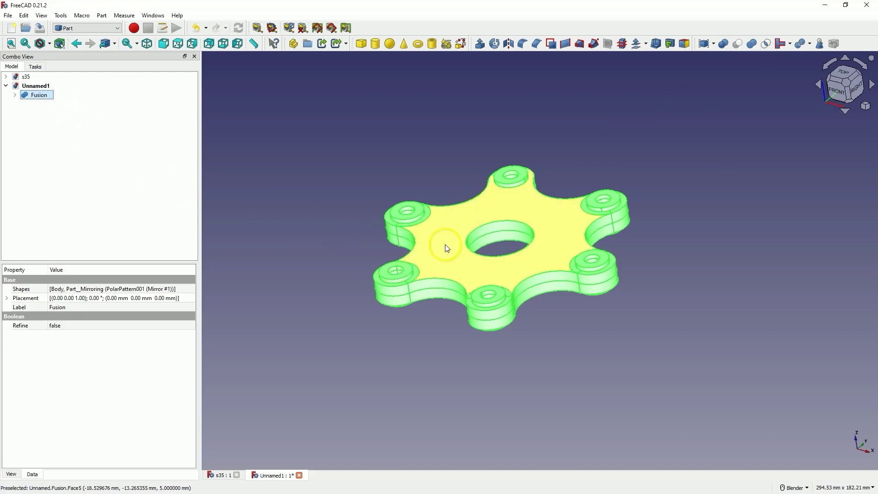
pyautogui.moveTo(447, 248); pyautogui.dragTo(361, 230, button='middle')
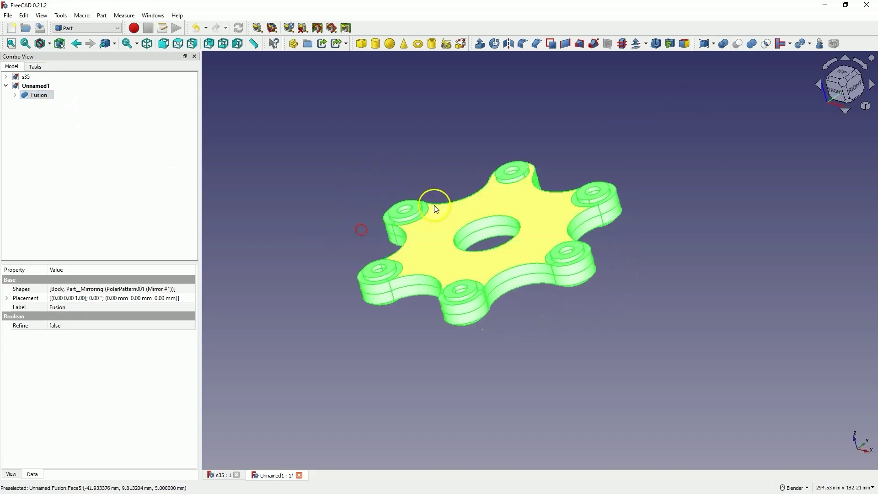
pyautogui.click(367, 144)
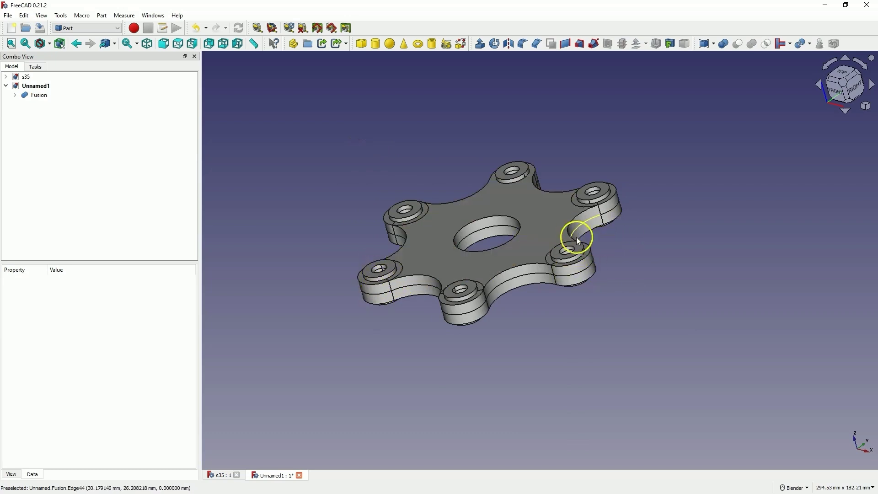
# - Set the Fusion's Refine property to true and inspect the seamless solid
pyautogui.click(40, 95)
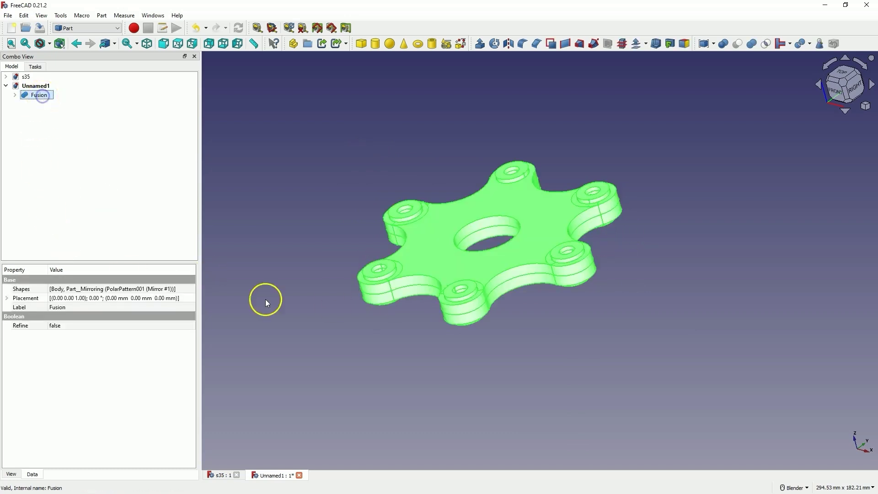
pyautogui.click(58, 326)
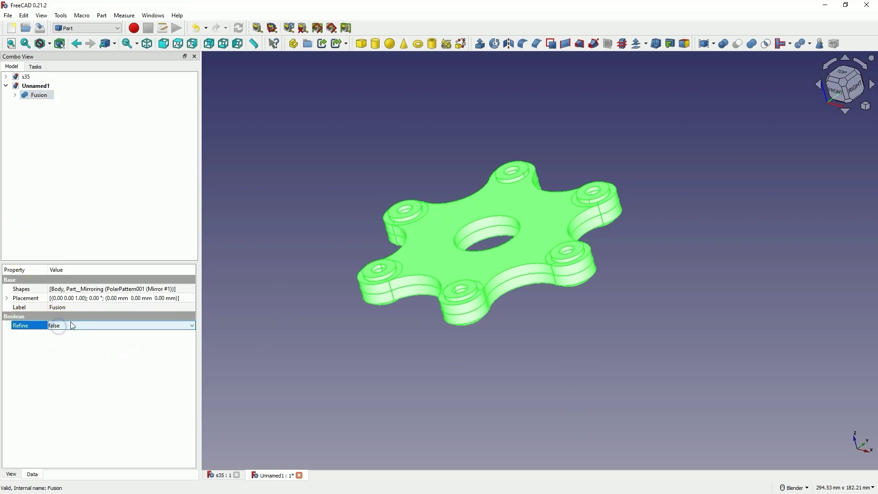
pyautogui.click(73, 325)
pyautogui.click(65, 339)
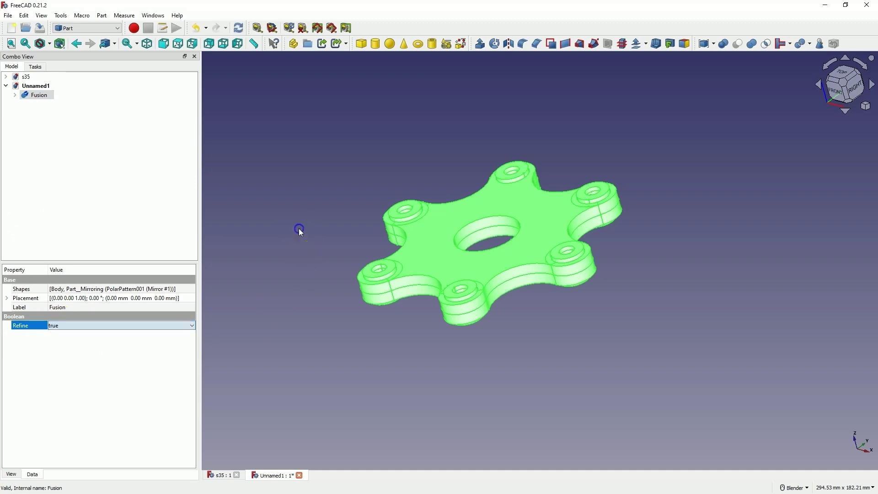
pyautogui.click(305, 440)
pyautogui.moveTo(469, 300); pyautogui.dragTo(301, 367, button='middle')
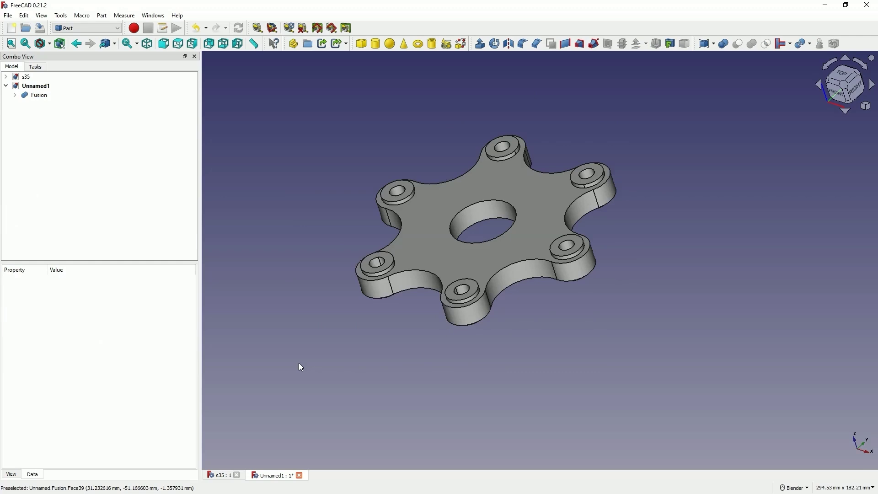